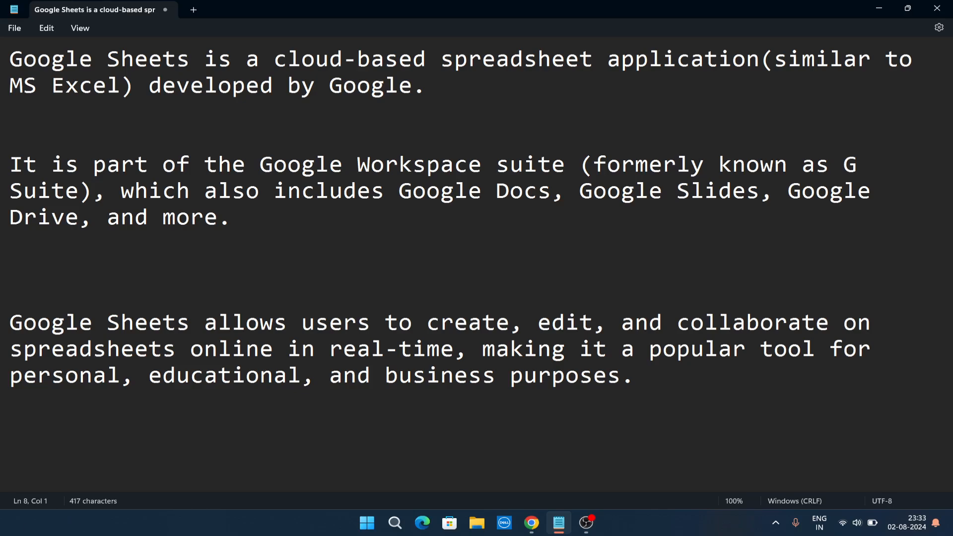
- Switch to Chrome and open Google Sheets from the Google homepage's list of apps
click(531, 523)
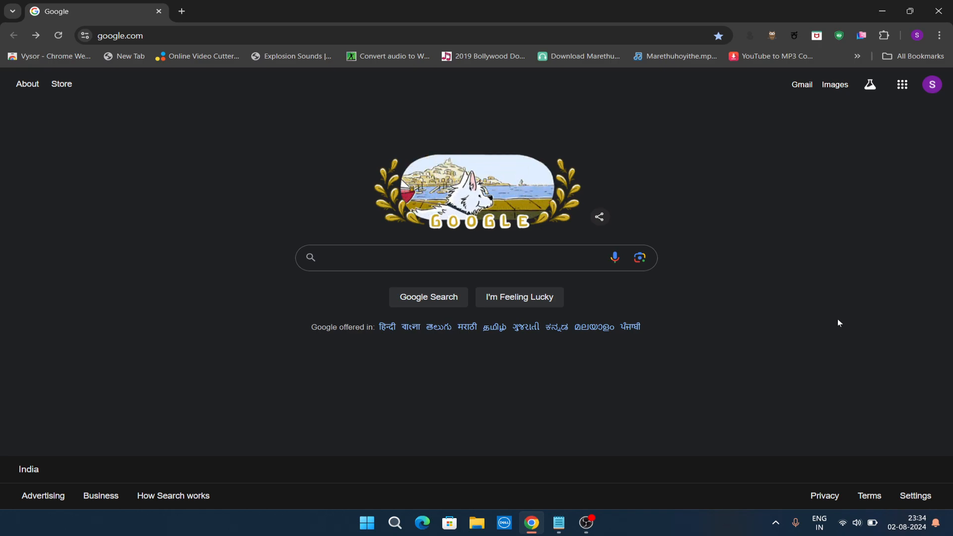
click(902, 86)
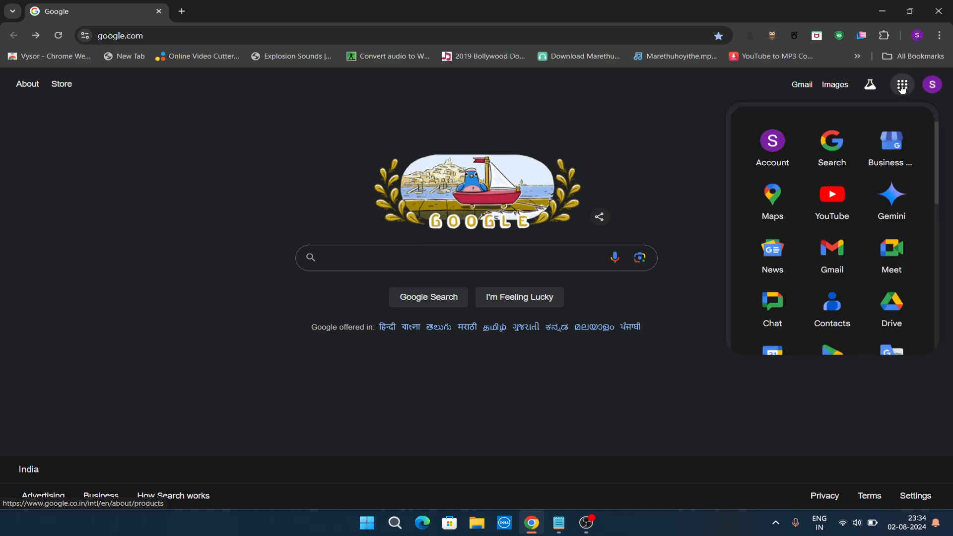
scroll(869, 158, down, 4)
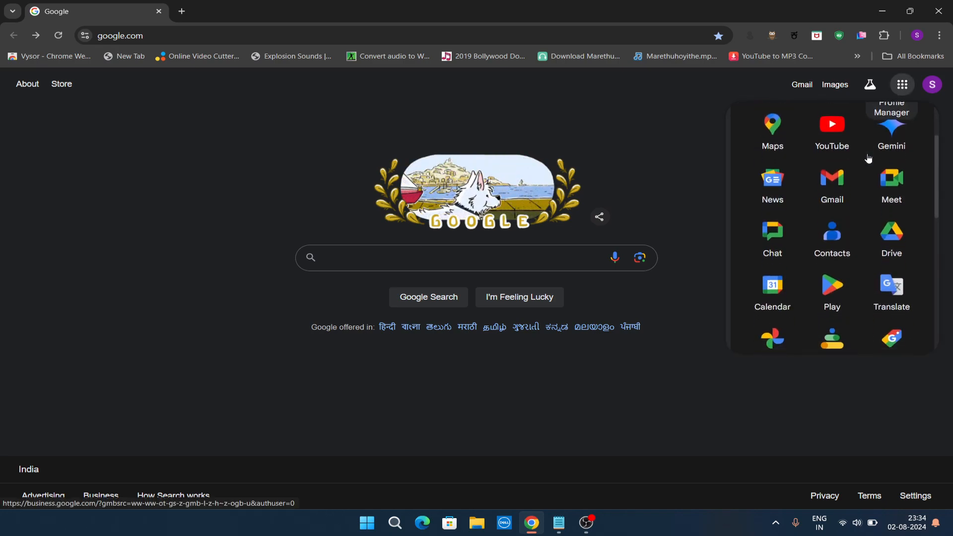
scroll(868, 158, down, 2)
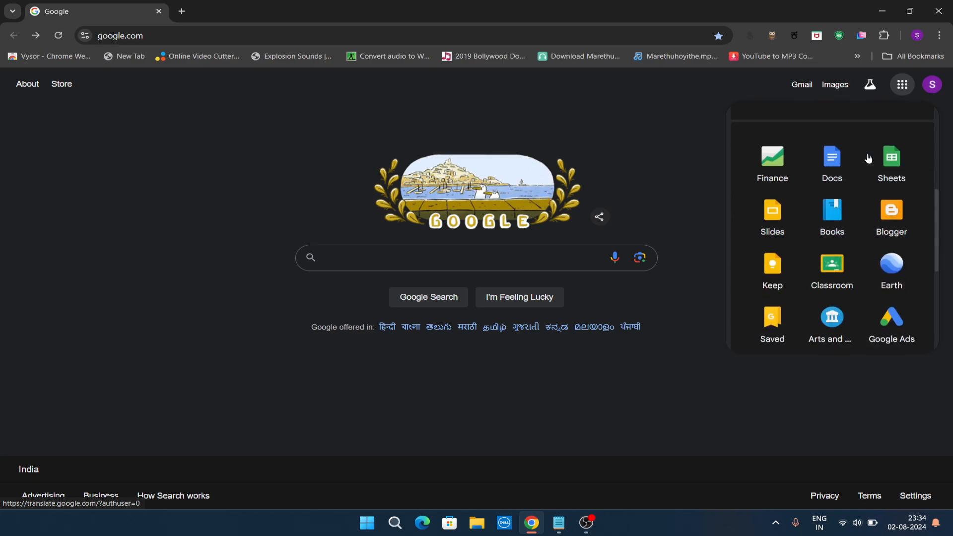
scroll(853, 212, up, 5)
scroll(834, 242, down, 4)
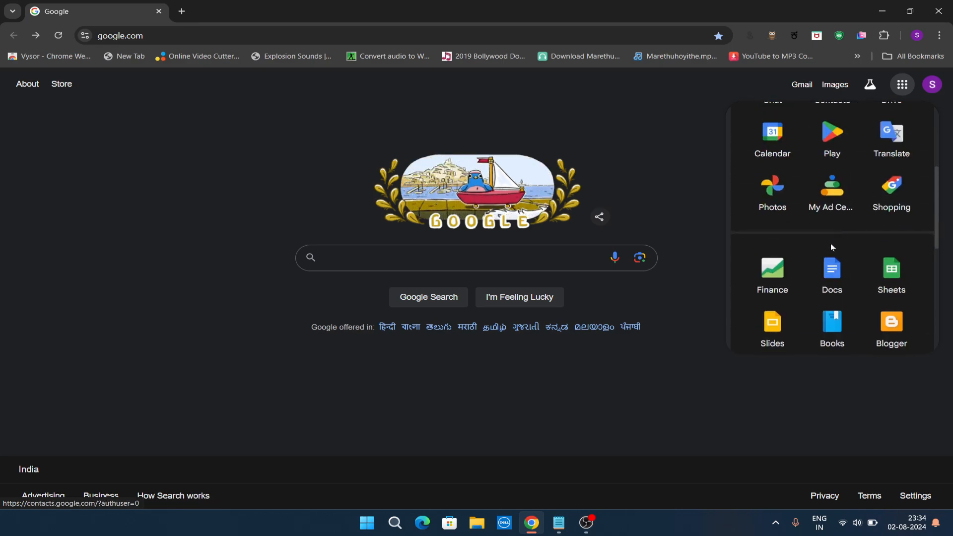
scroll(840, 234, down, 1)
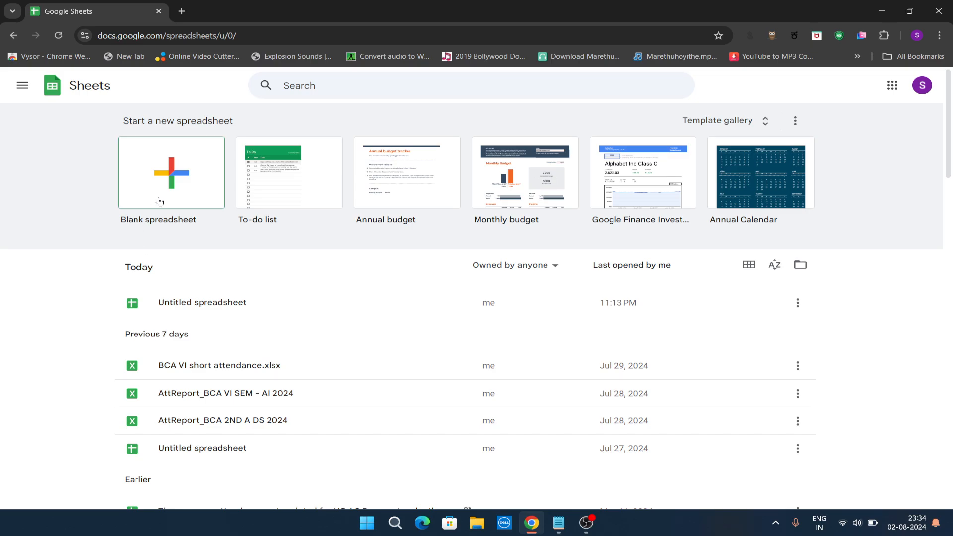
- Create a blank spreadsheet and dismiss the pre-built tables suggestions
click(175, 177)
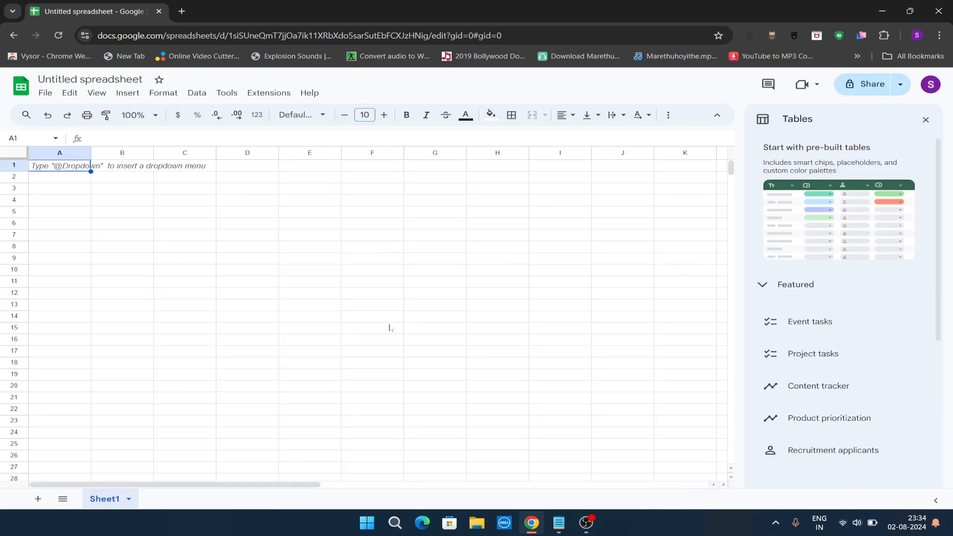
click(924, 120)
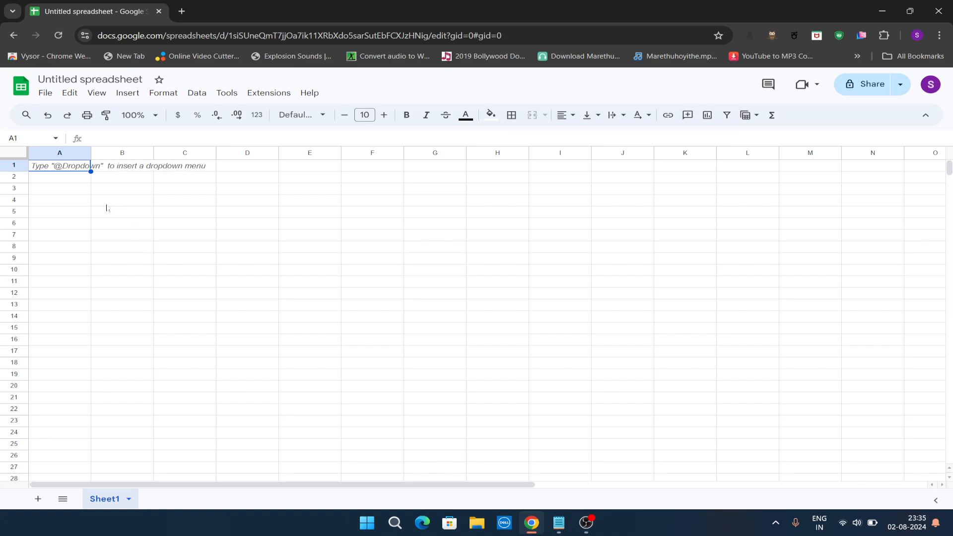
- Select various single cells in columns A to D of the empty sheet to examine the grid of rows and columns
click(57, 197)
click(139, 206)
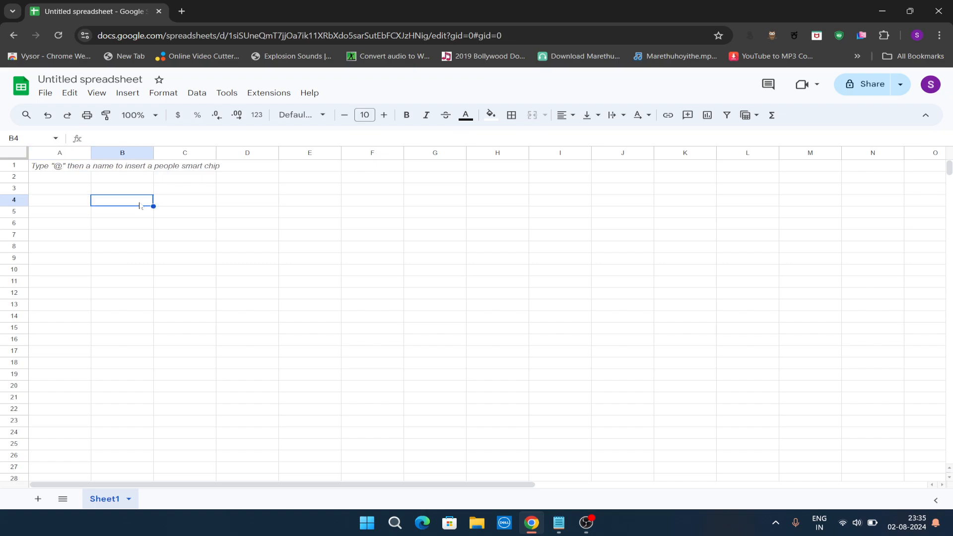
click(208, 213)
click(191, 262)
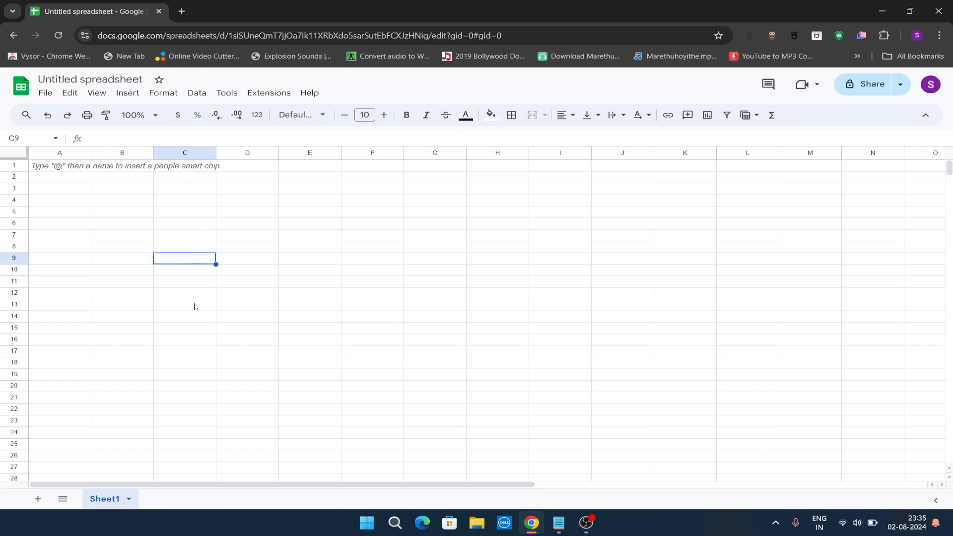
click(233, 294)
click(249, 258)
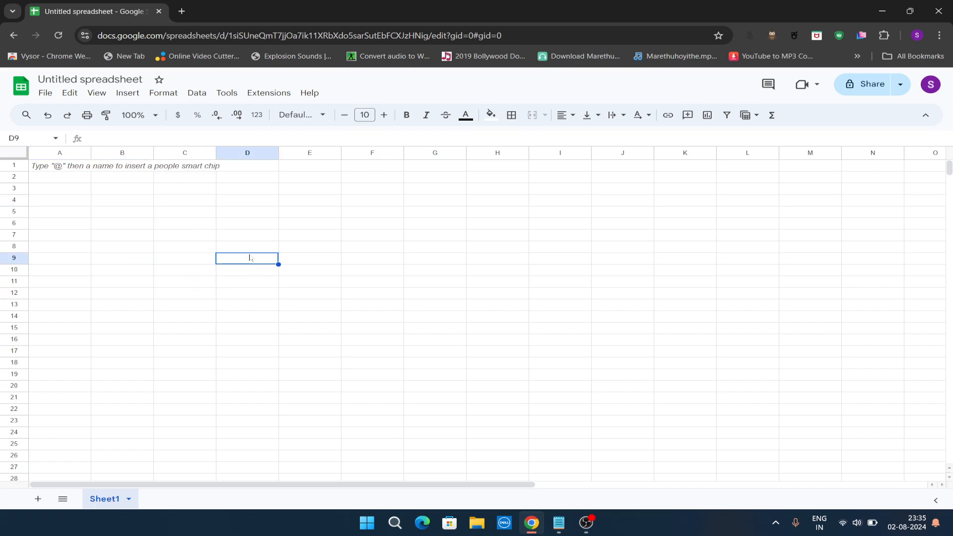
click(251, 237)
click(241, 224)
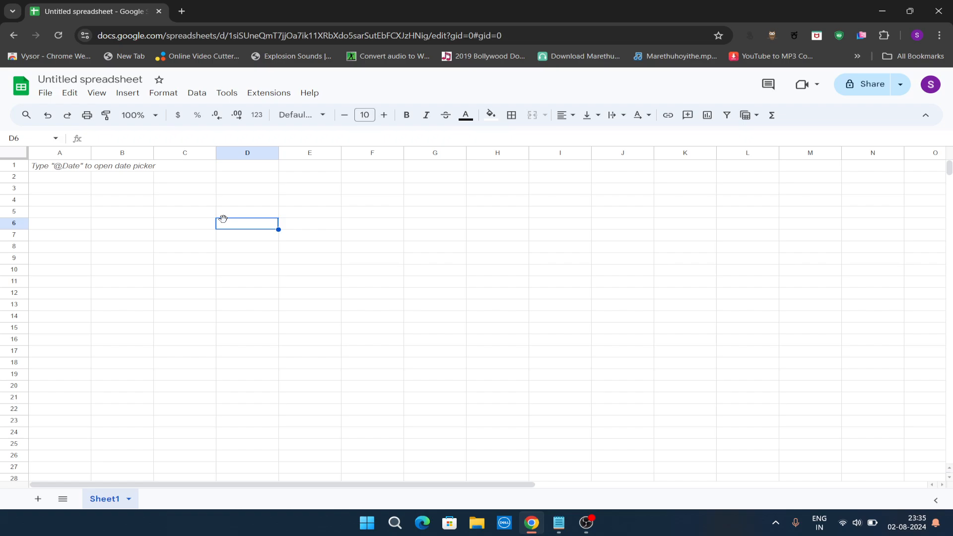
click(184, 217)
click(172, 236)
click(96, 238)
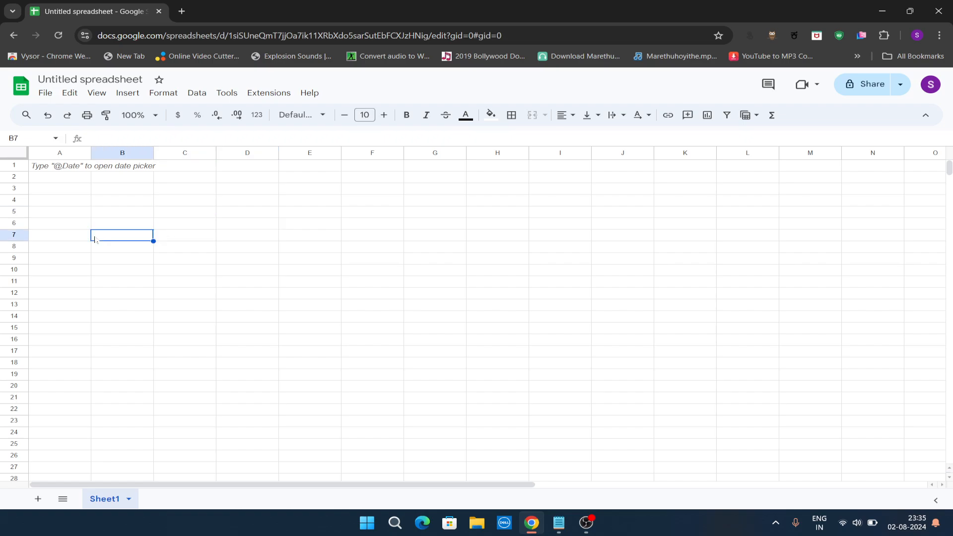
click(176, 240)
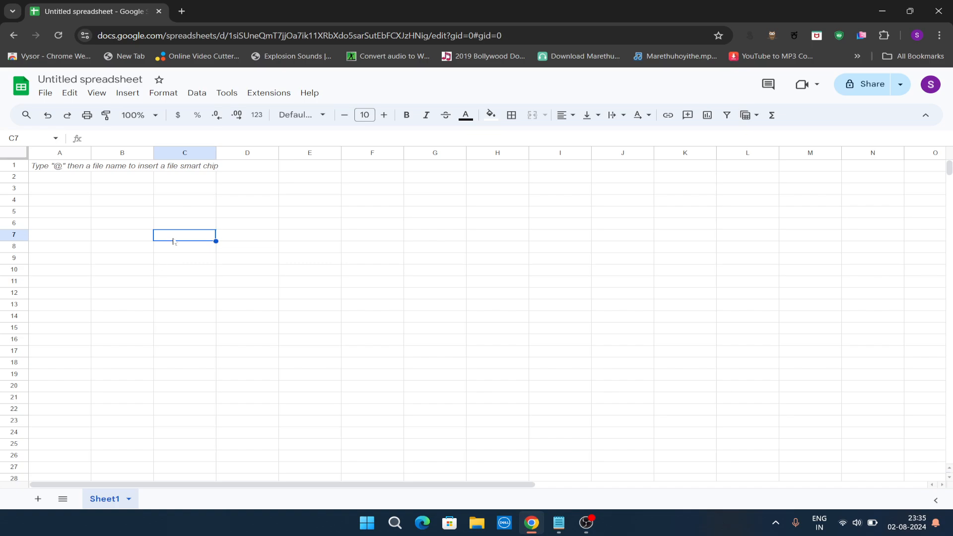
click(132, 240)
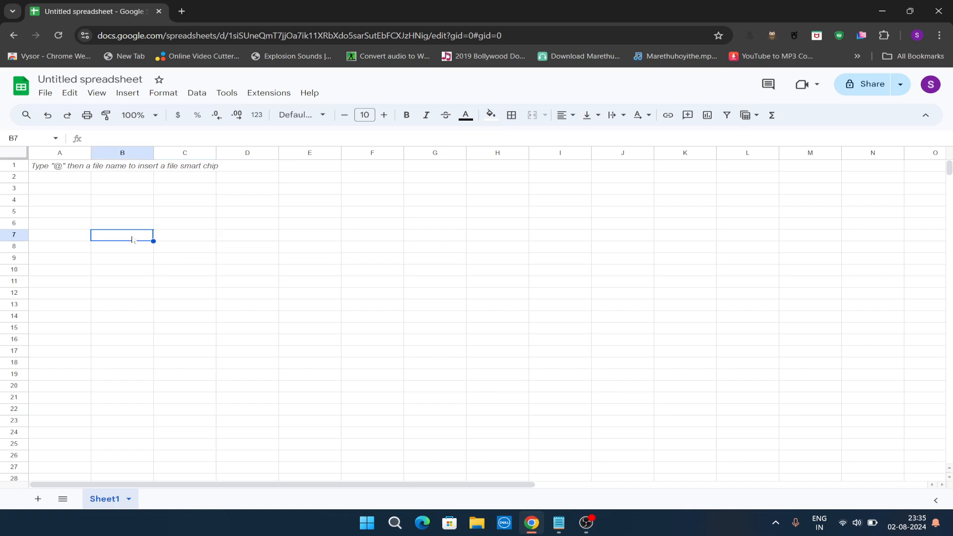
click(165, 231)
- Examine how cell addresses combine column letter and row number by selecting cells such as A1, A3, B3, D8 and H10
click(67, 169)
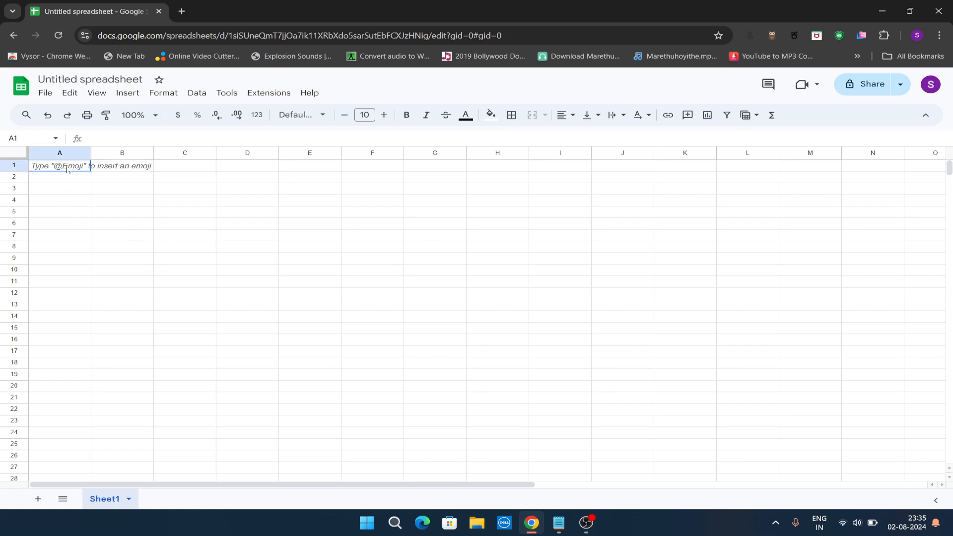
click(80, 193)
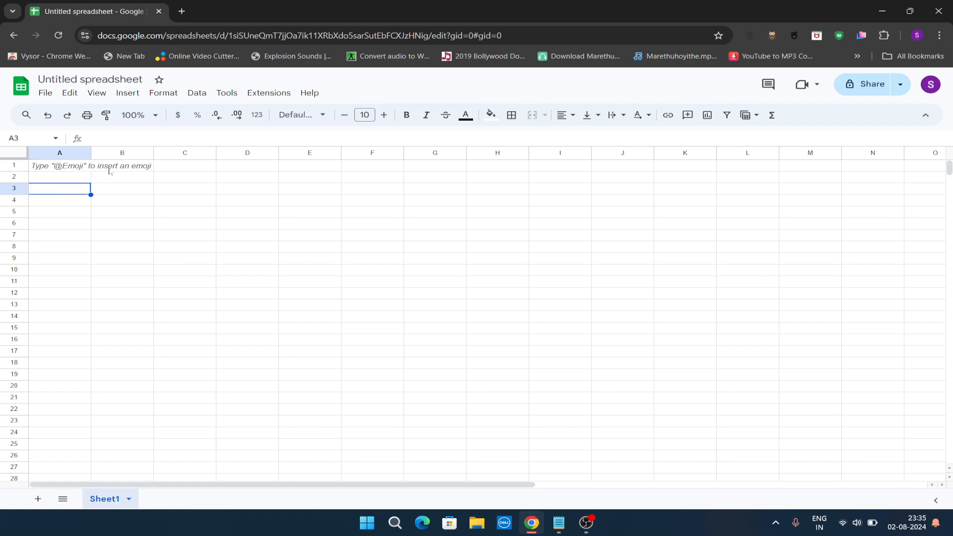
click(114, 166)
click(112, 190)
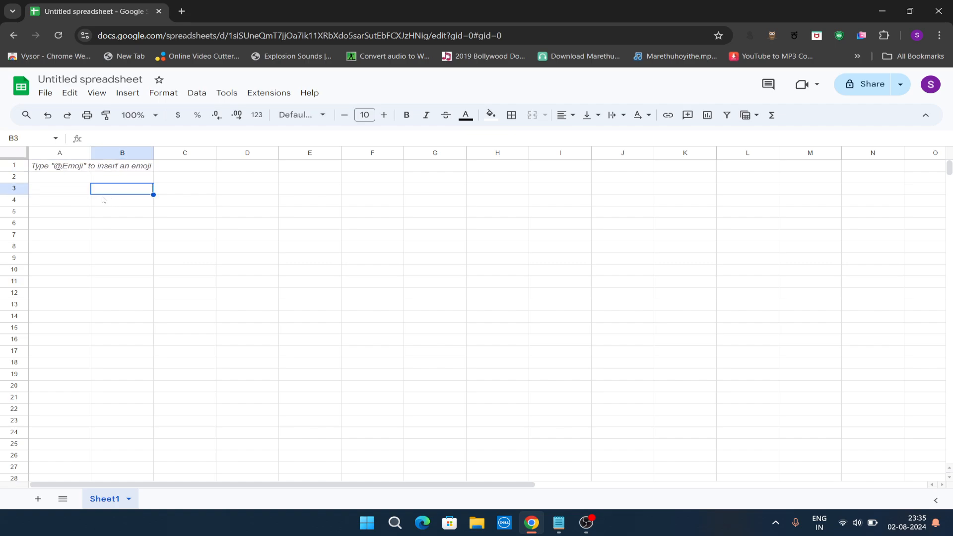
click(63, 176)
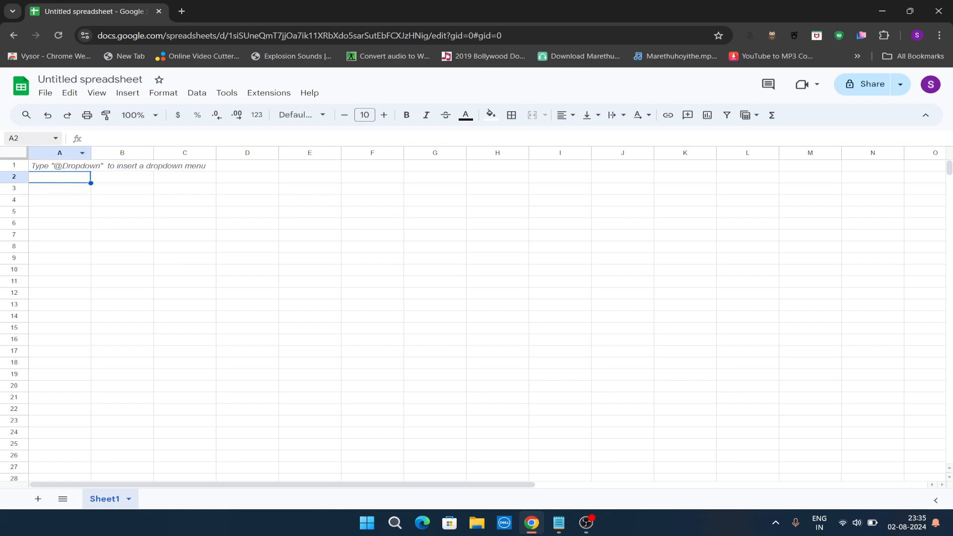
click(39, 191)
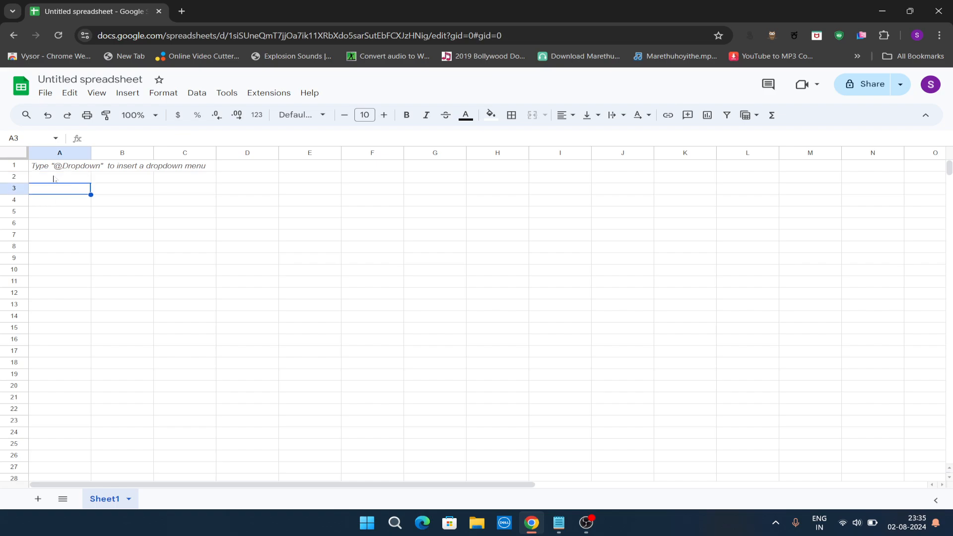
click(56, 168)
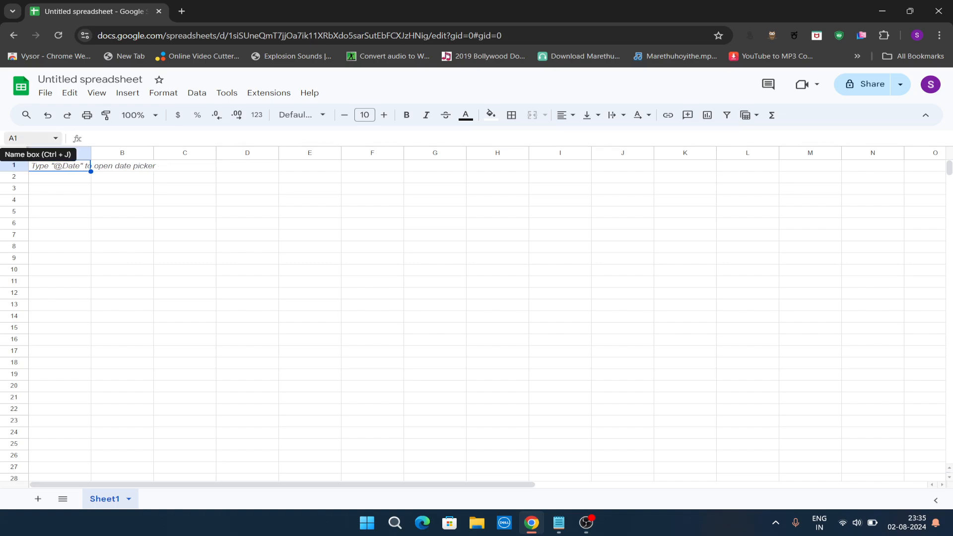
click(218, 248)
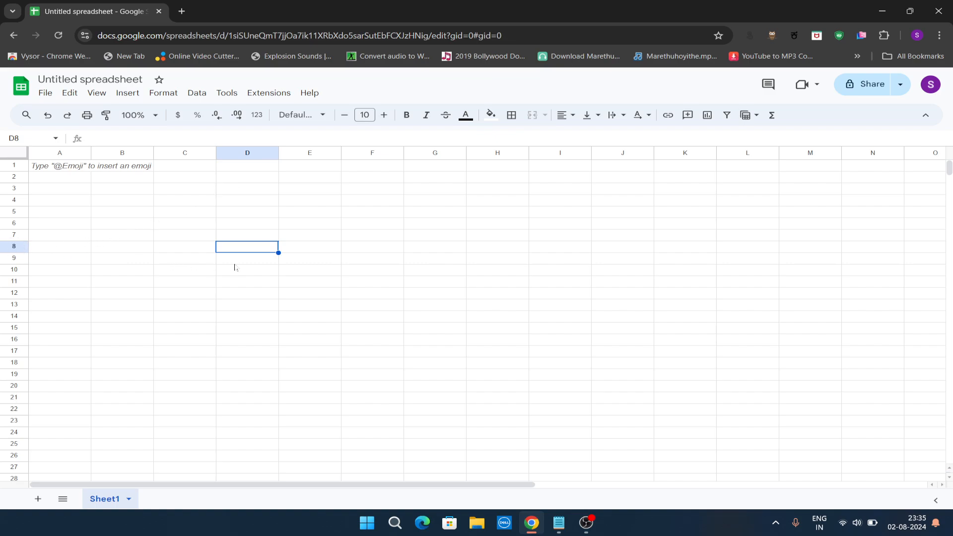
click(481, 272)
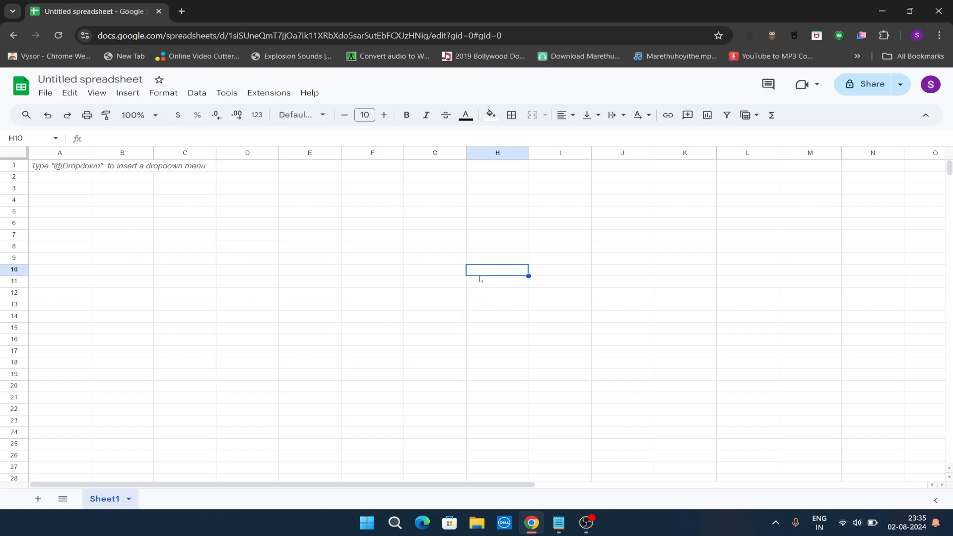
click(245, 224)
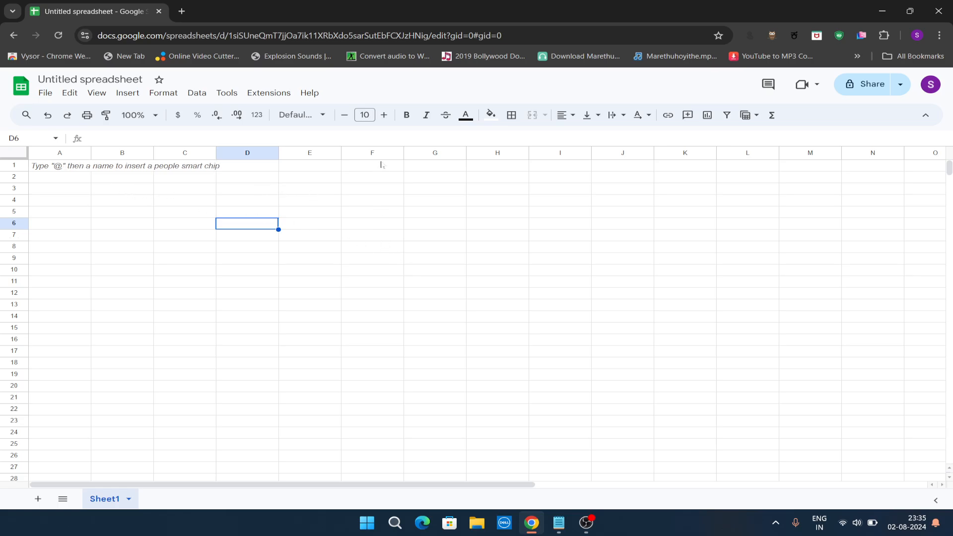
- Format all cells of the sheet with font size 15 and bold
click(15, 153)
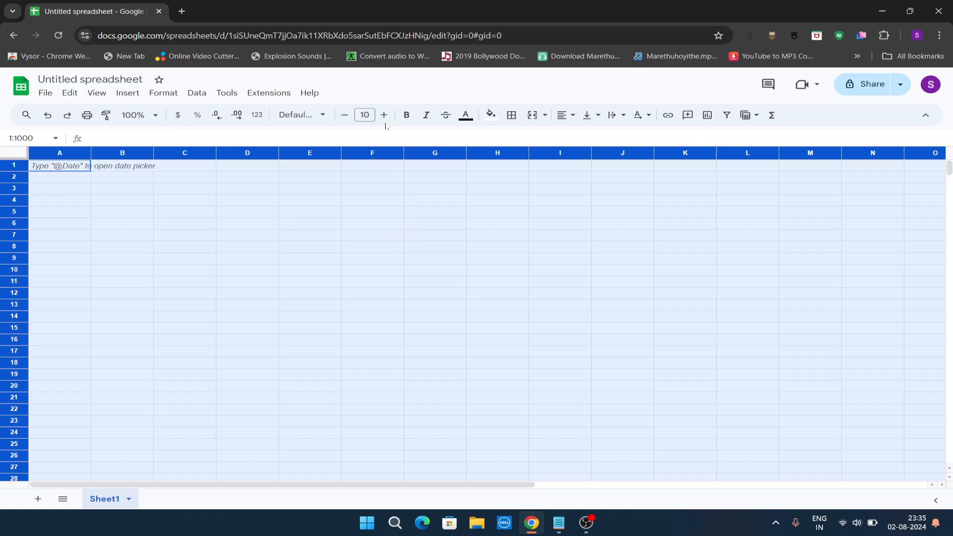
click(384, 115)
click(385, 115)
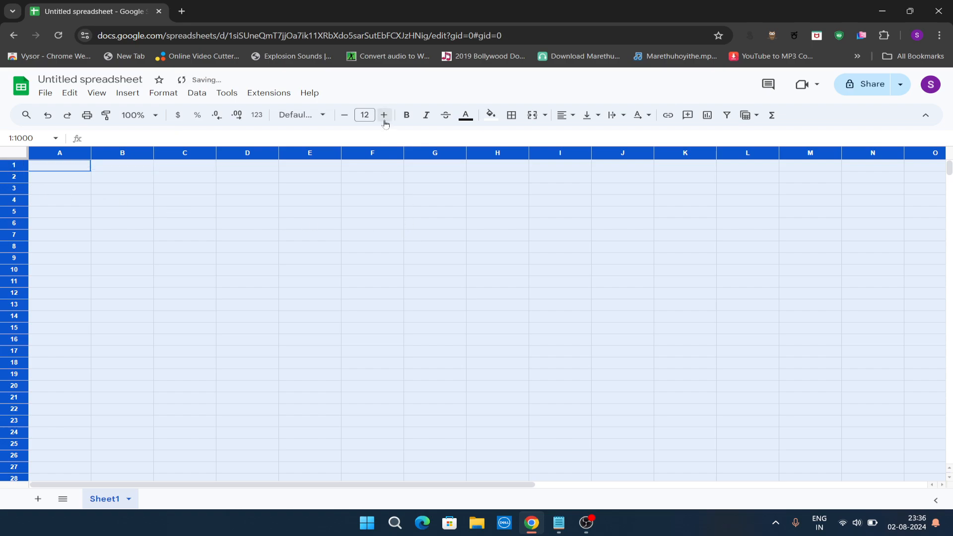
click(384, 115)
click(384, 115)
click(409, 122)
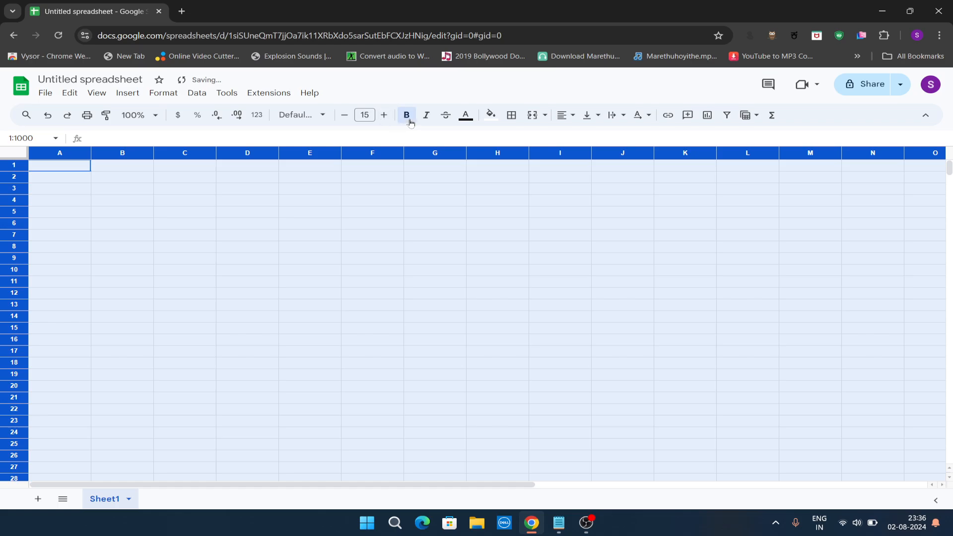
click(240, 259)
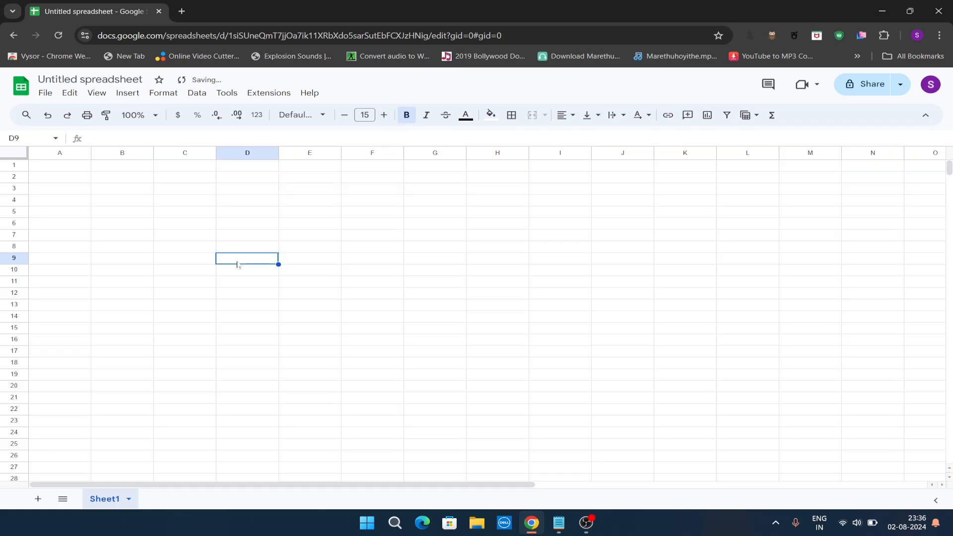
click(129, 500)
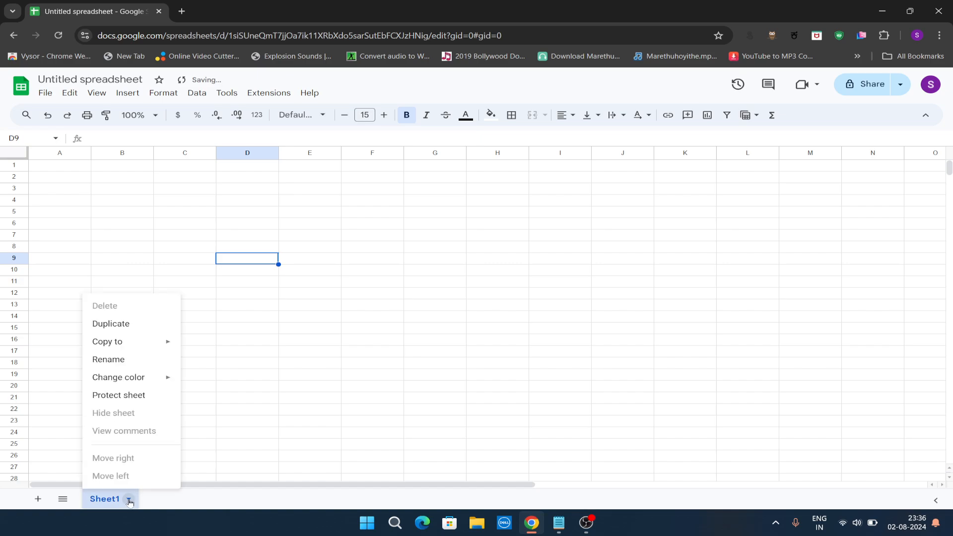
click(215, 413)
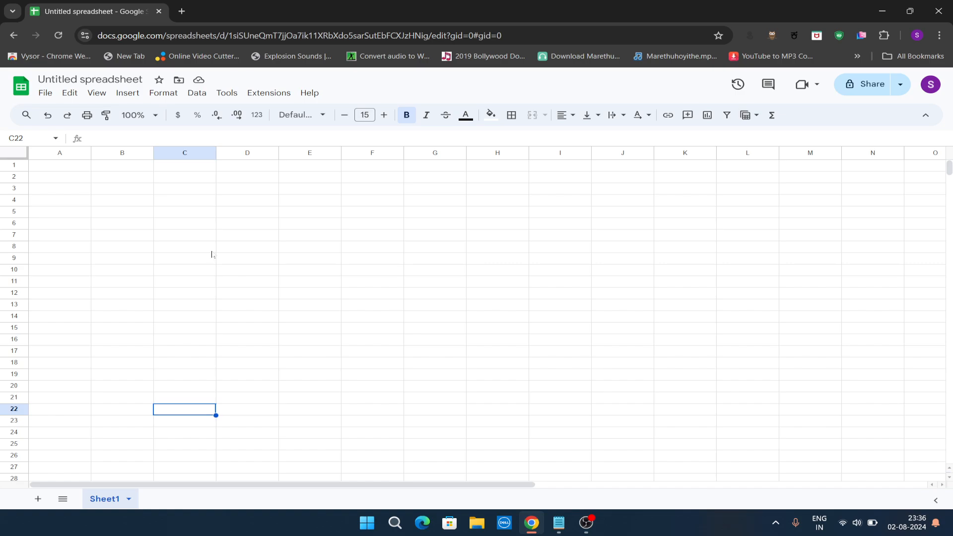
- Enter the numbers 10, 20, 30, 40 and 50 in cells C5 to C9
click(171, 213)
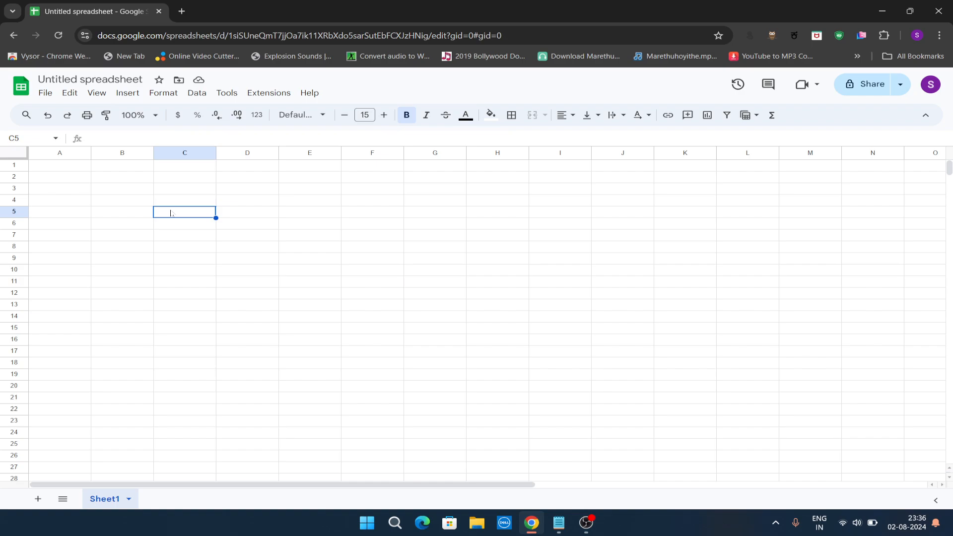
text(10)
key(Return)
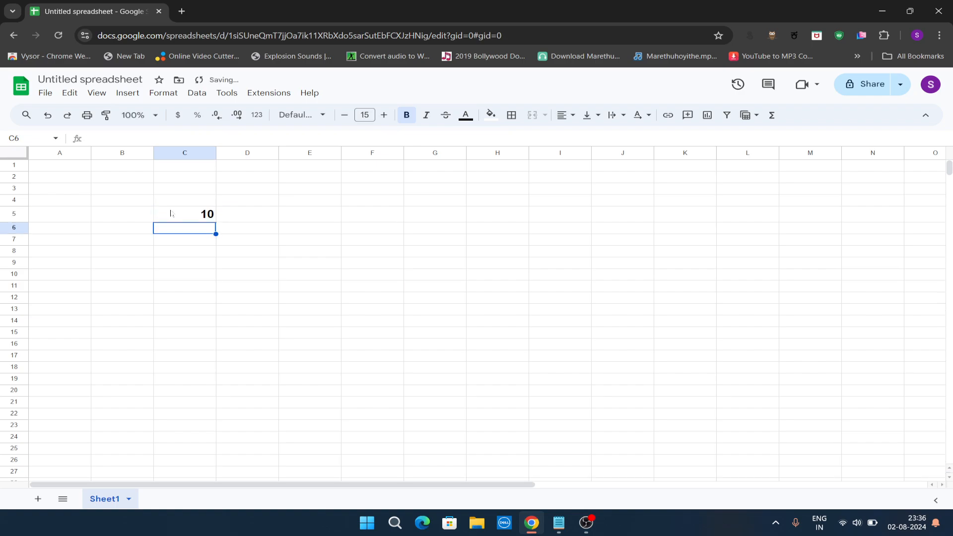
text(20)
key(Return)
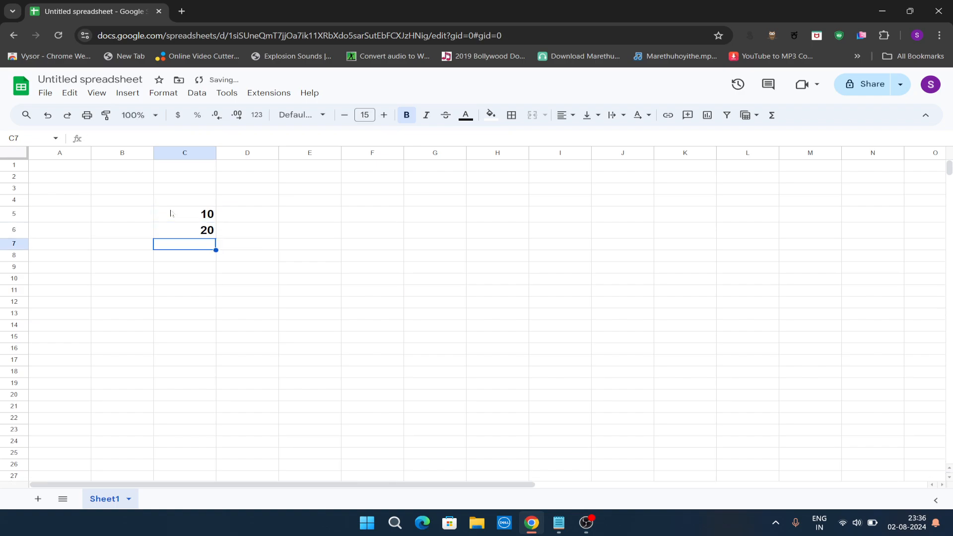
text(30)
key(Return)
text(40)
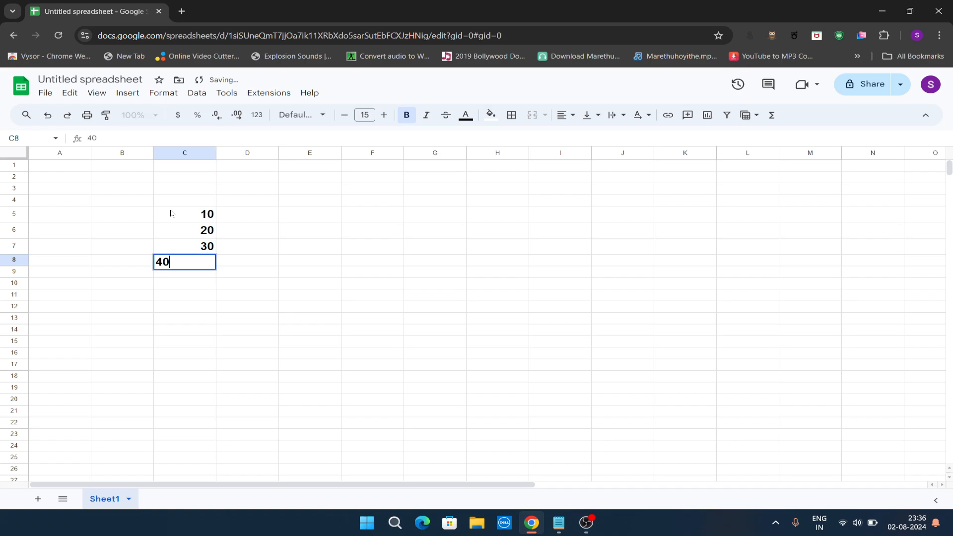
key(Return)
text(50)
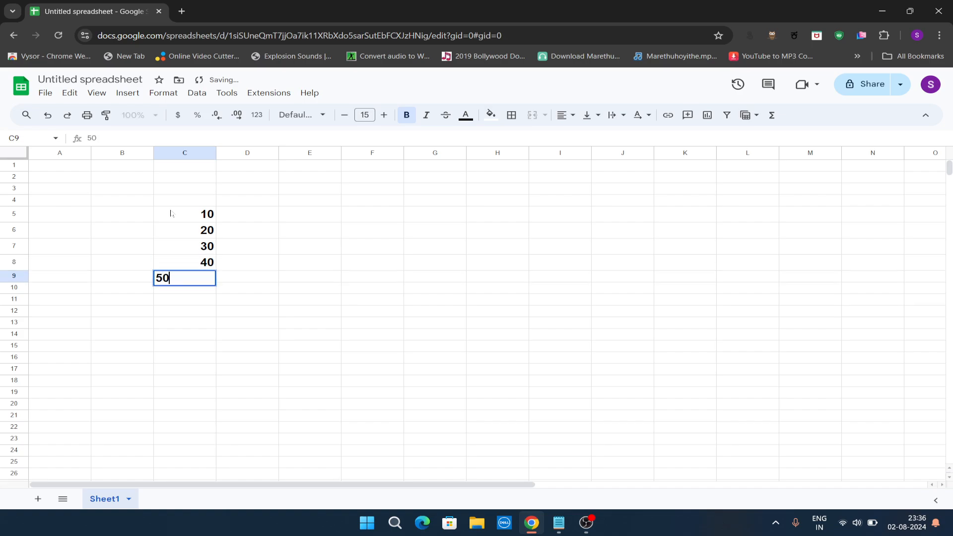
click(308, 336)
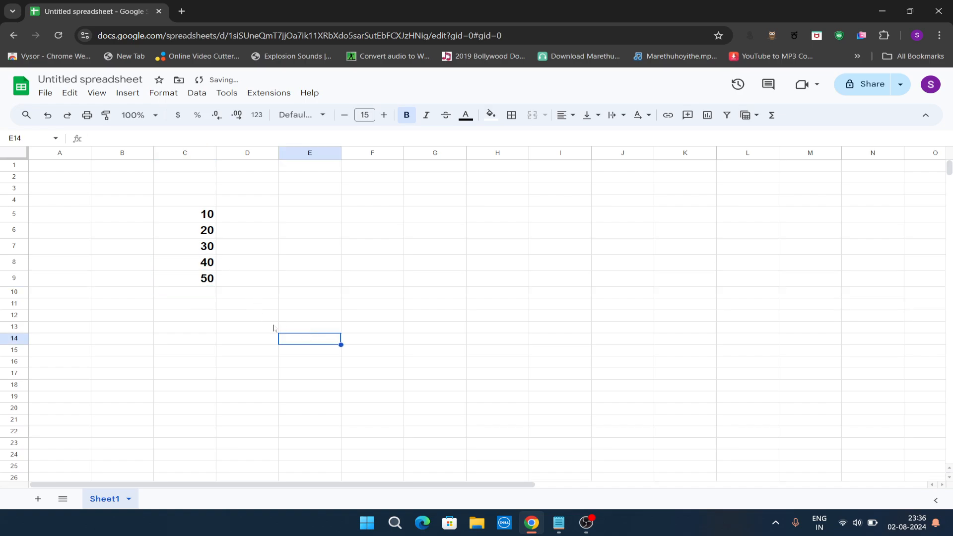
- Examine the summary statistics, such as sum, average, minimum, maximum and count, for the numbers in C5:C9
drag(194, 213, 198, 282)
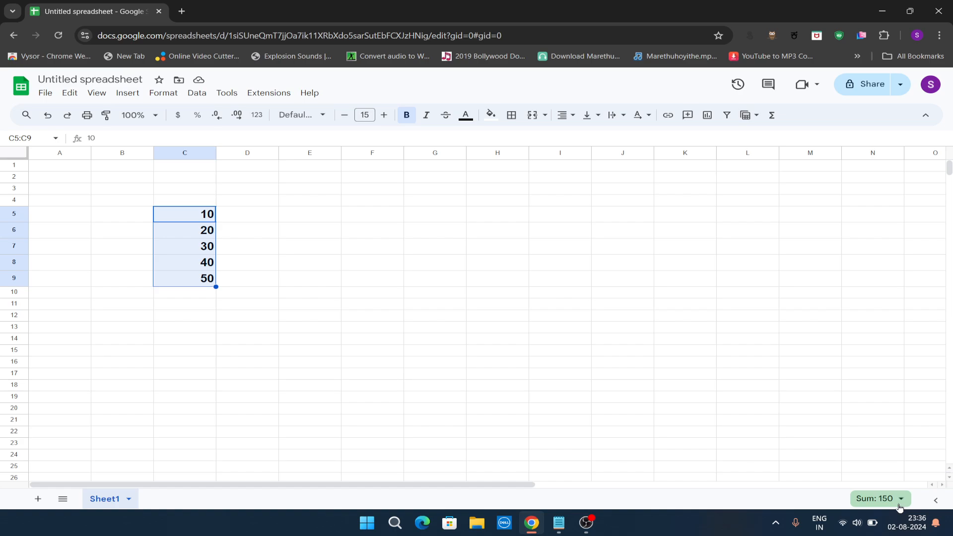
click(899, 506)
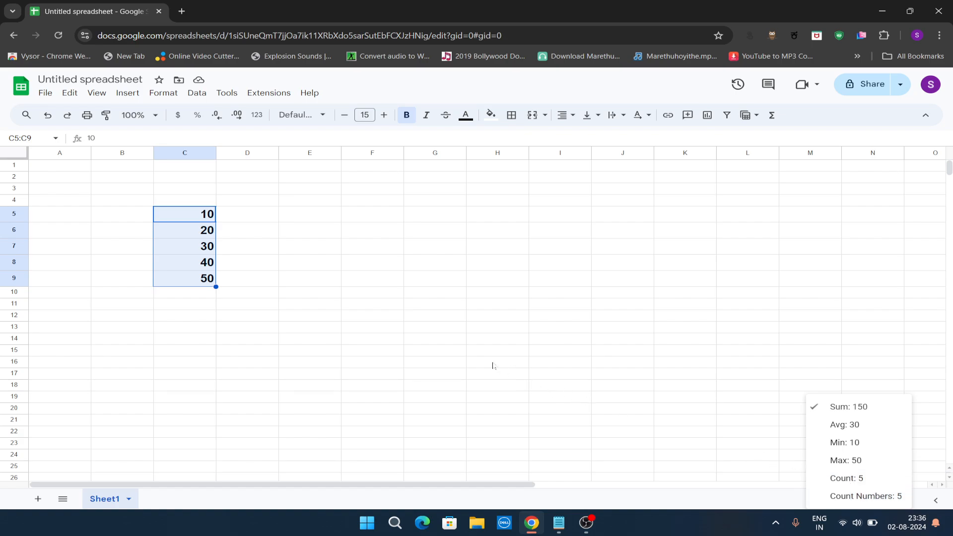
click(409, 319)
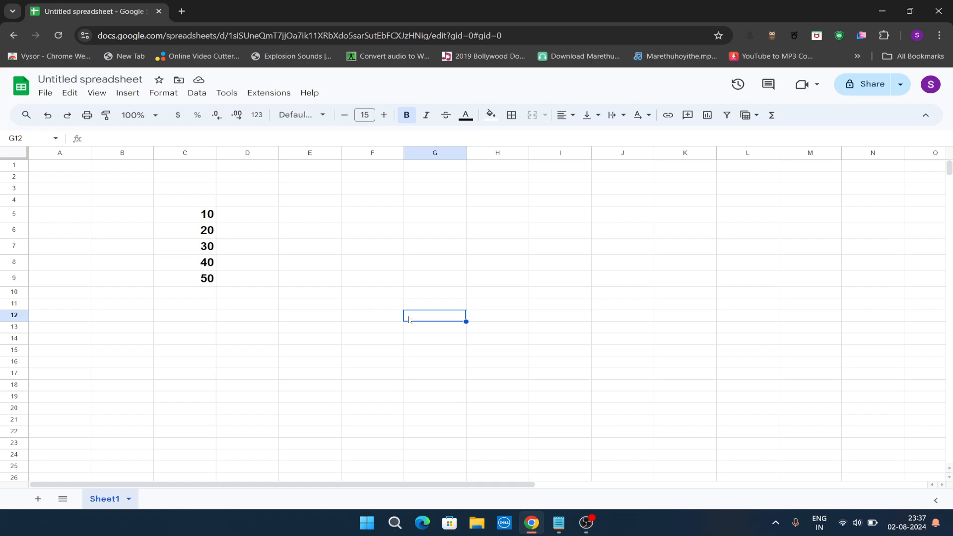
- With C5:C9 selected, look through the available command groups from File, Insert and Format to Tools and Help
drag(181, 216, 186, 275)
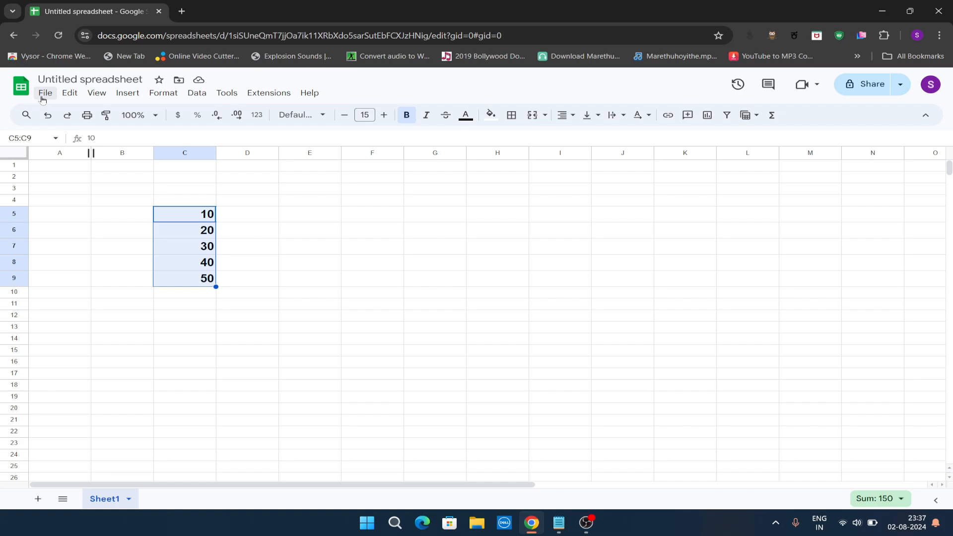
click(44, 93)
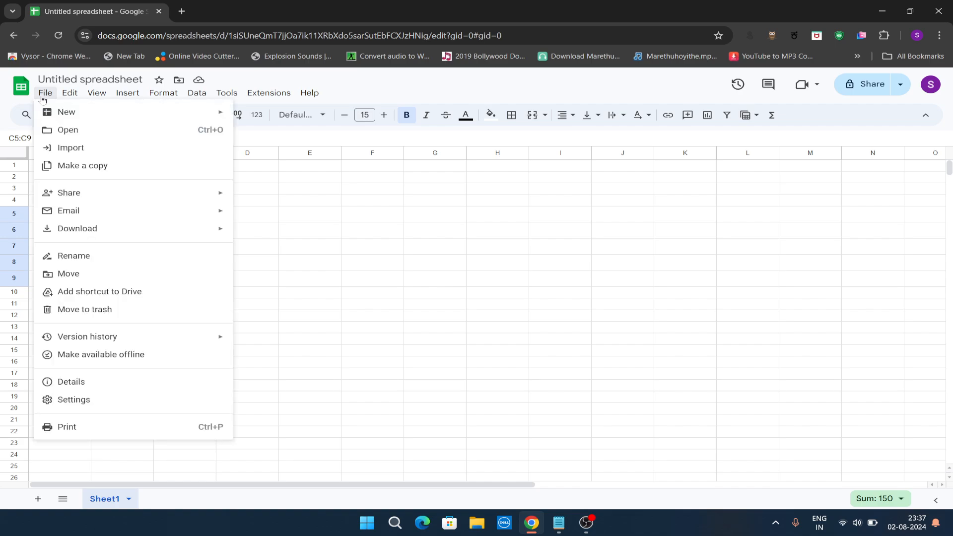
mouse_move(75, 98)
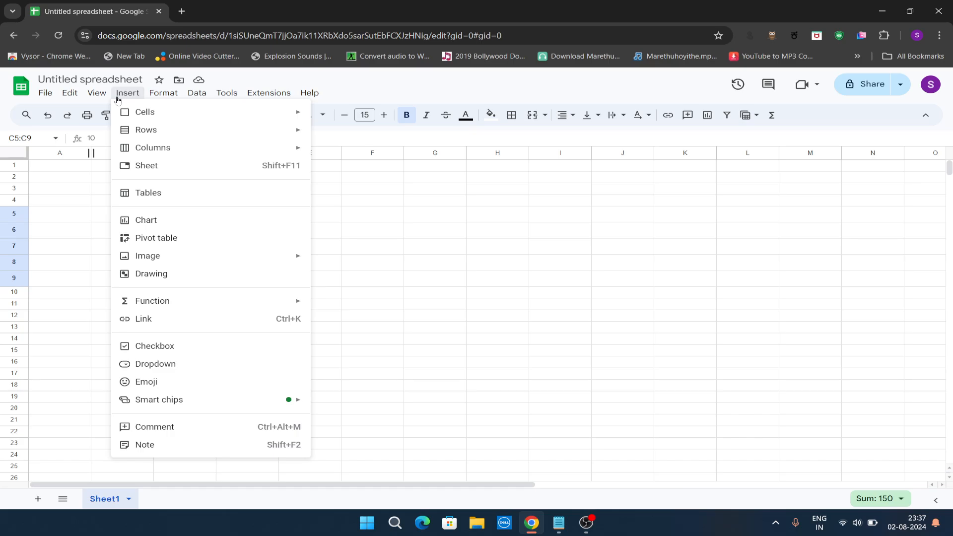
mouse_move(155, 99)
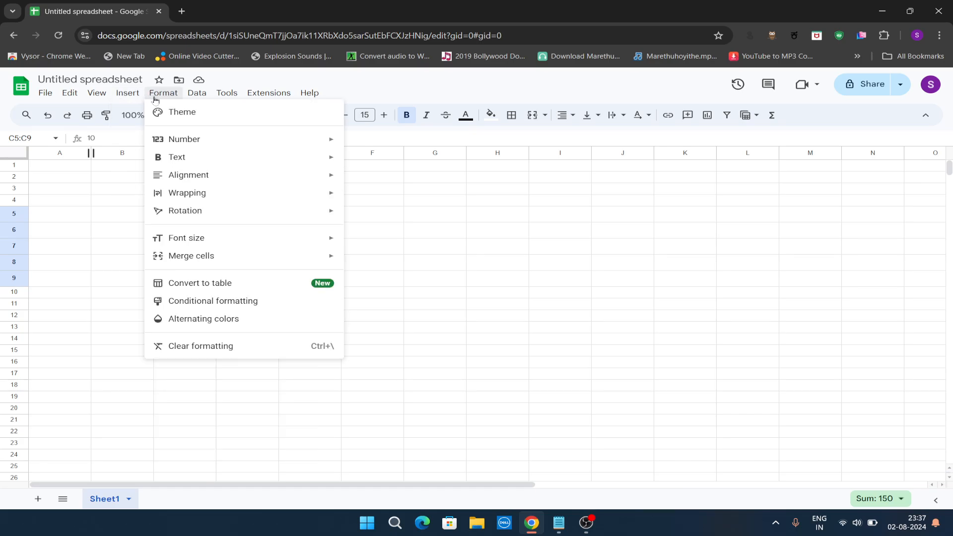
mouse_move(200, 98)
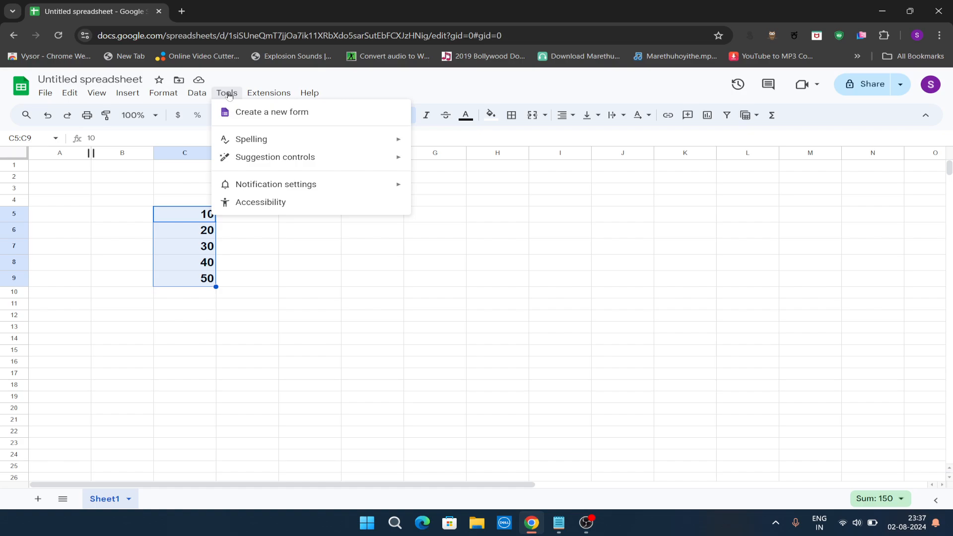
mouse_move(260, 95)
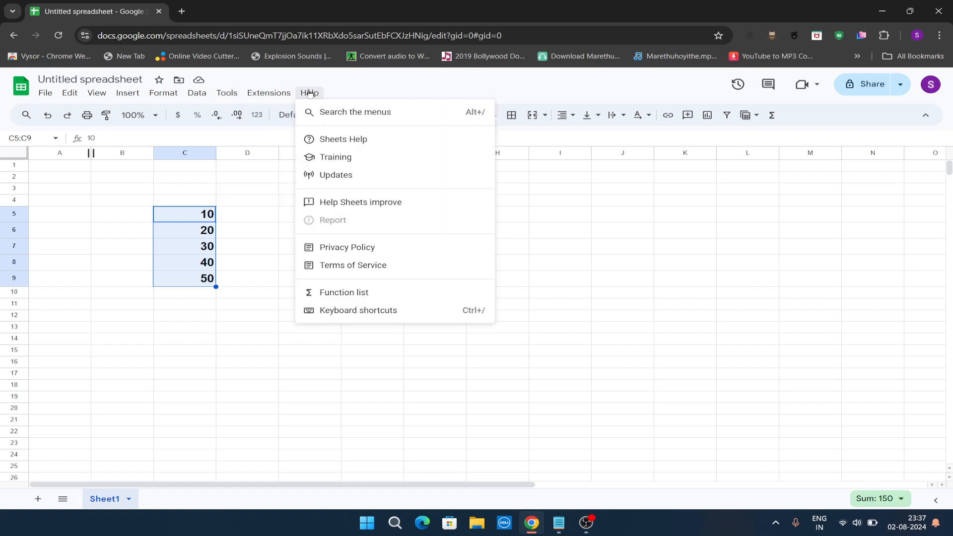
click(327, 343)
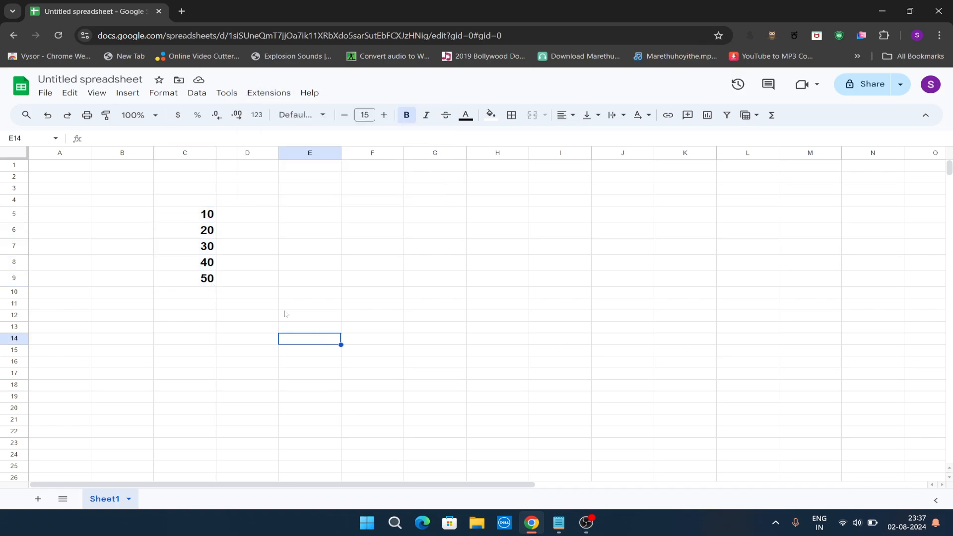
- Change the text colour of the numbers in C5:C9 to red
drag(202, 216, 204, 278)
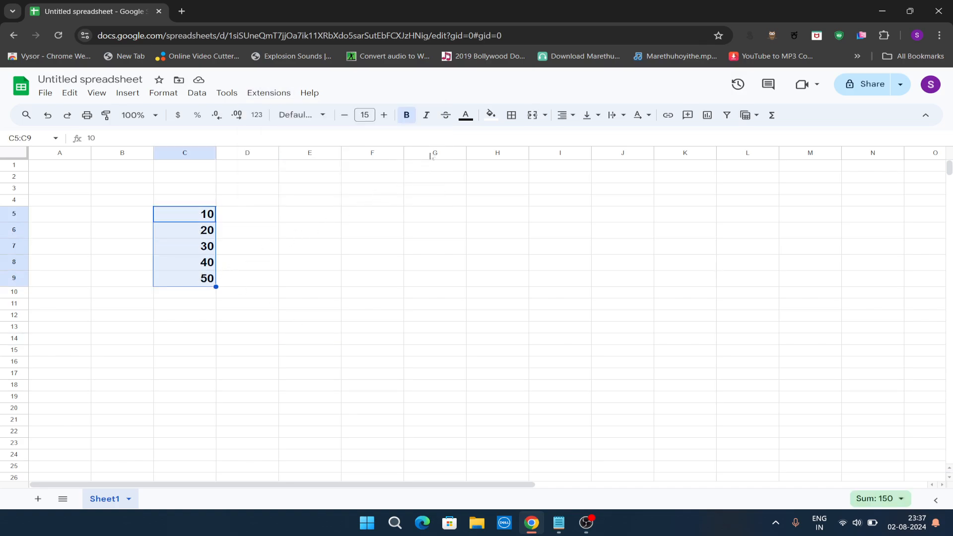
click(467, 123)
click(483, 166)
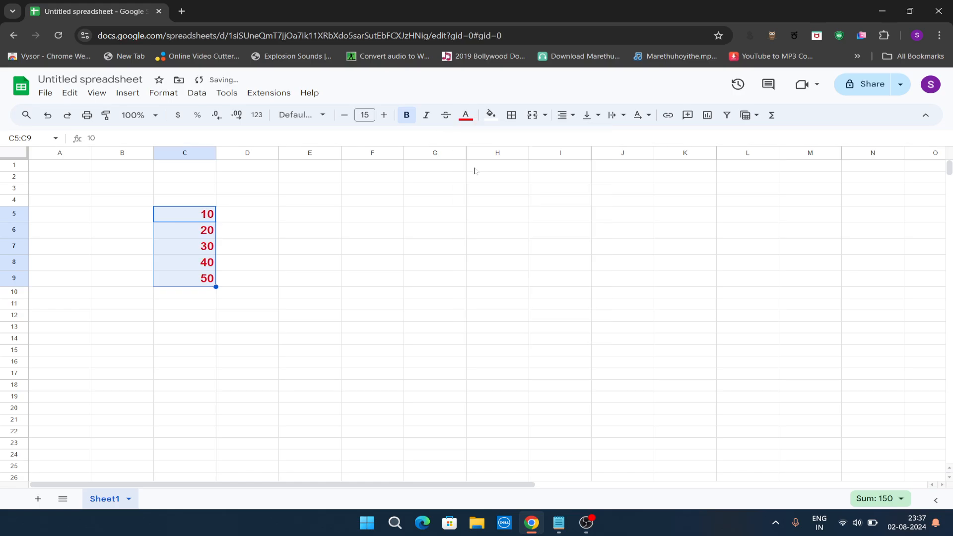
click(391, 235)
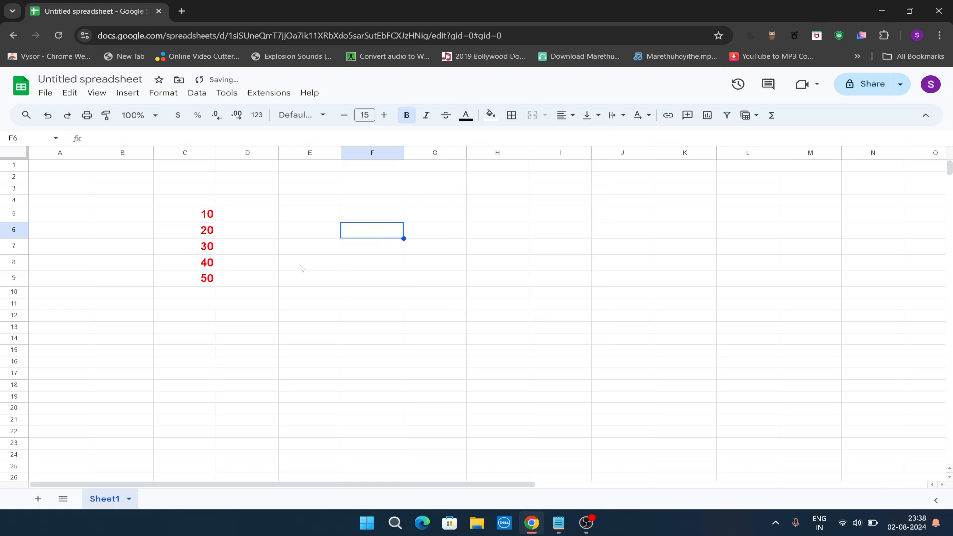
- Apply all borders, inner and outer, to the cell range C5:D9
drag(203, 214, 261, 285)
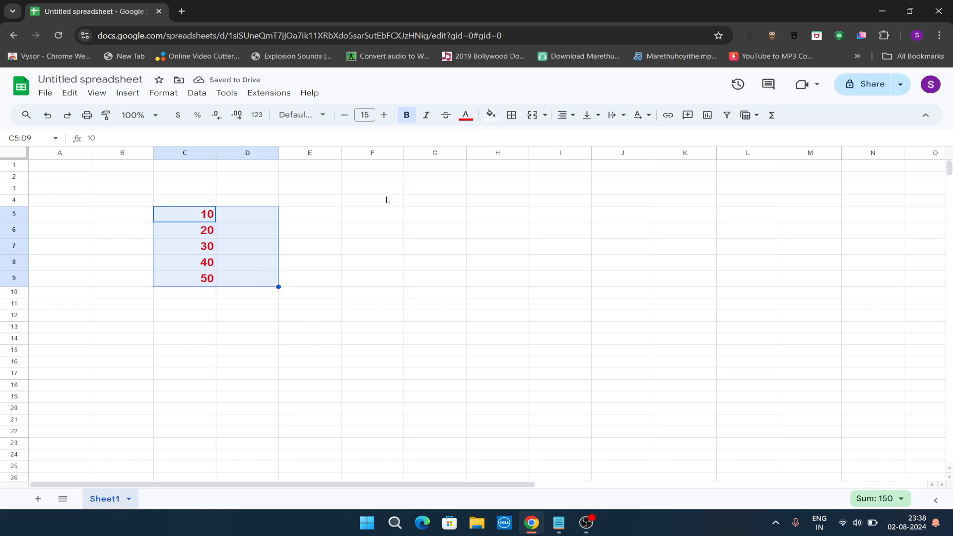
click(511, 121)
click(518, 139)
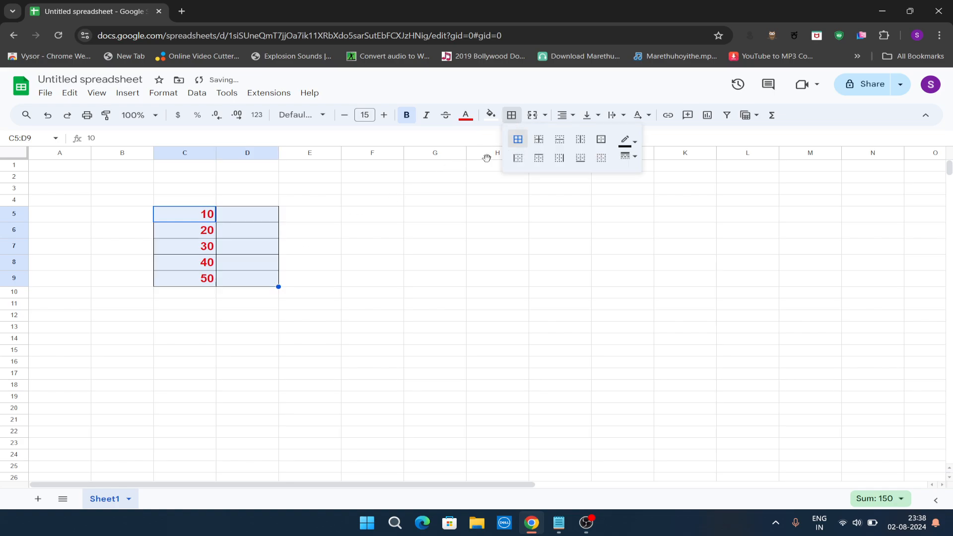
click(390, 288)
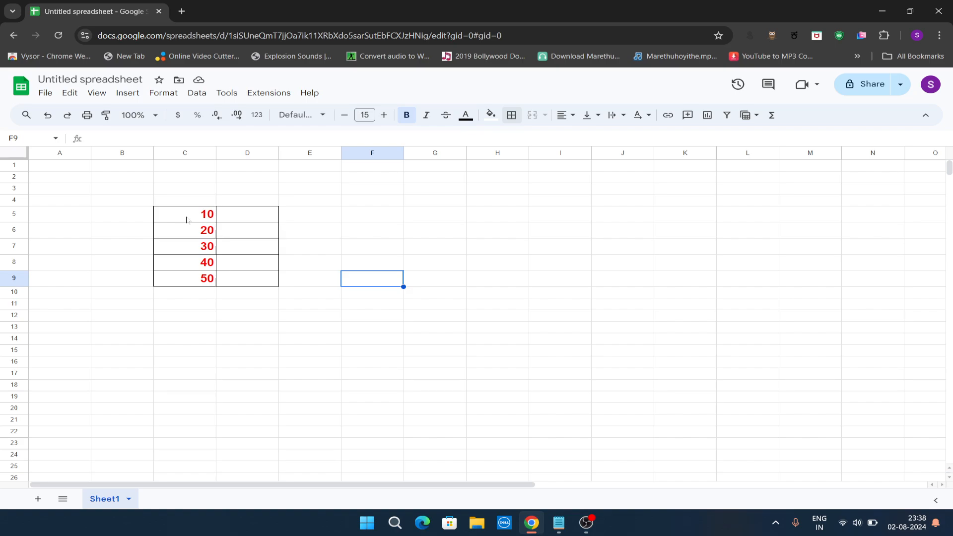
- Add up the numbers in C5:C9 with the SUM function, placing the formula =SUM(C5:C9) in C10
click(187, 220)
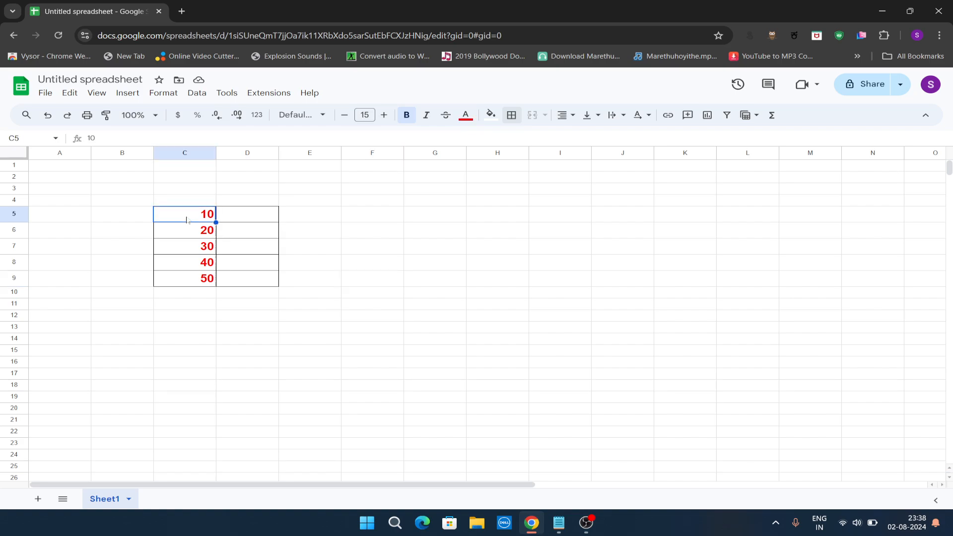
click(355, 227)
drag(201, 215, 196, 279)
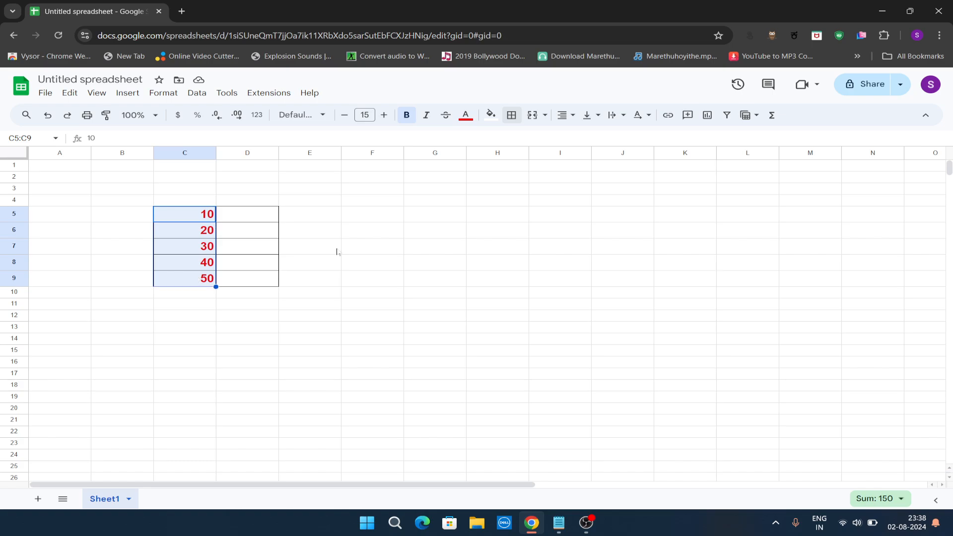
click(771, 119)
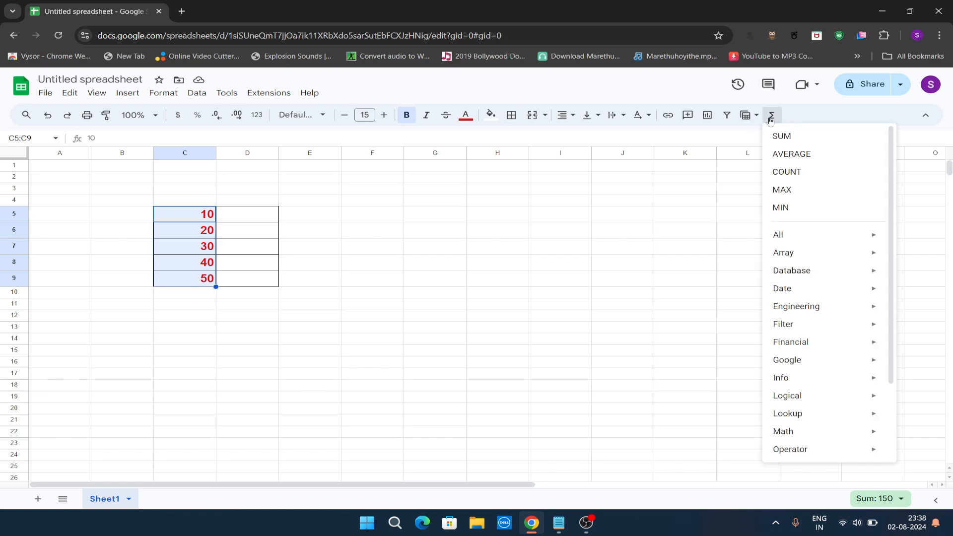
click(788, 140)
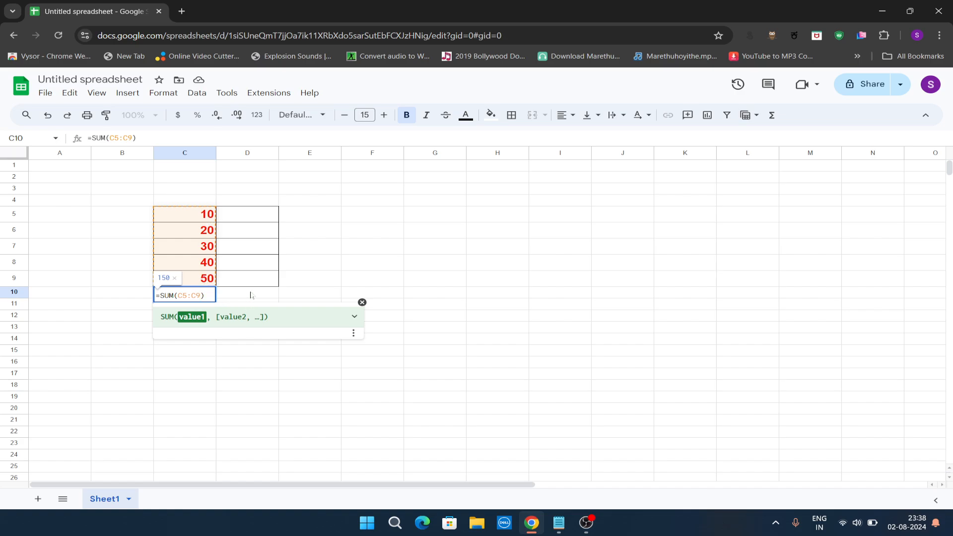
key(Return)
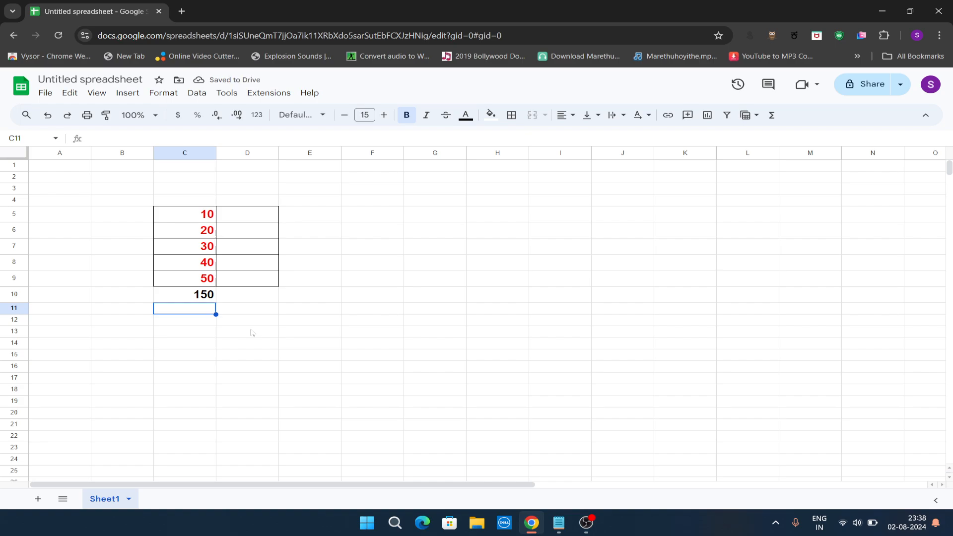
- Look through the built-in function categories, including Date, Engineering, Financial, Logical, Lookup and Math, without inserting a function
click(771, 117)
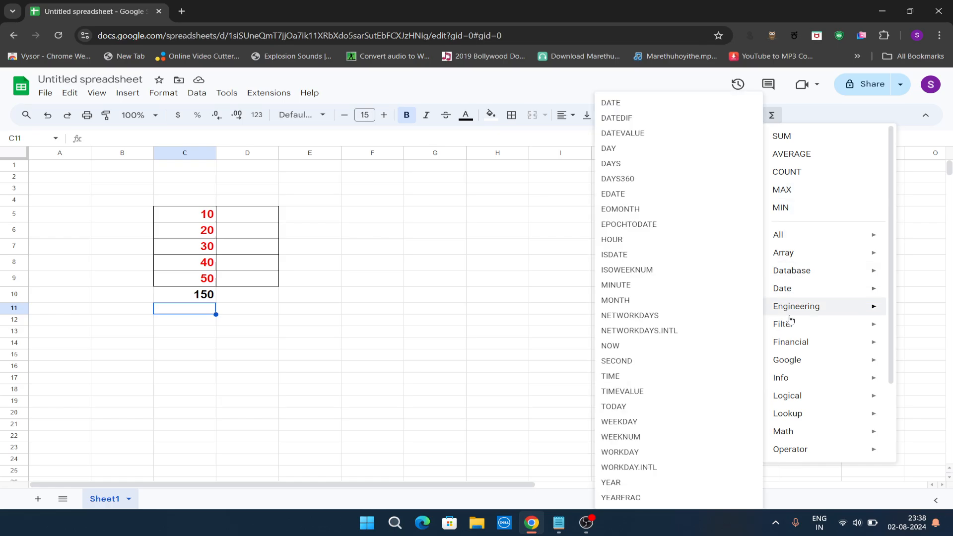
mouse_move(805, 355)
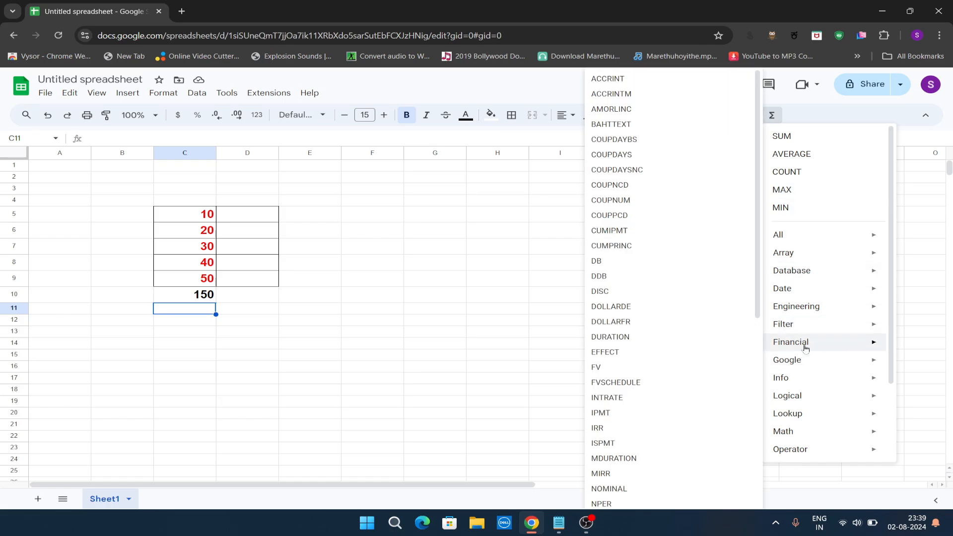
mouse_move(809, 399)
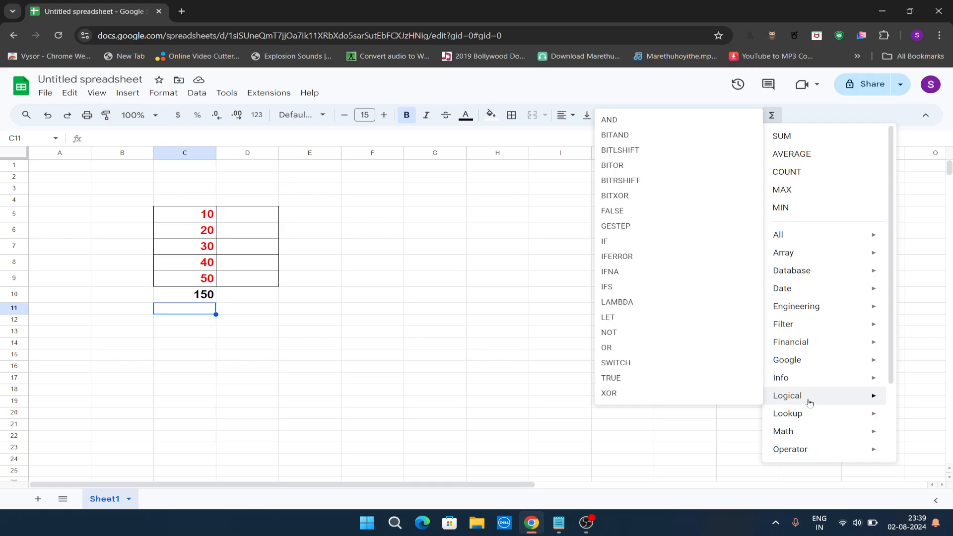
mouse_move(810, 435)
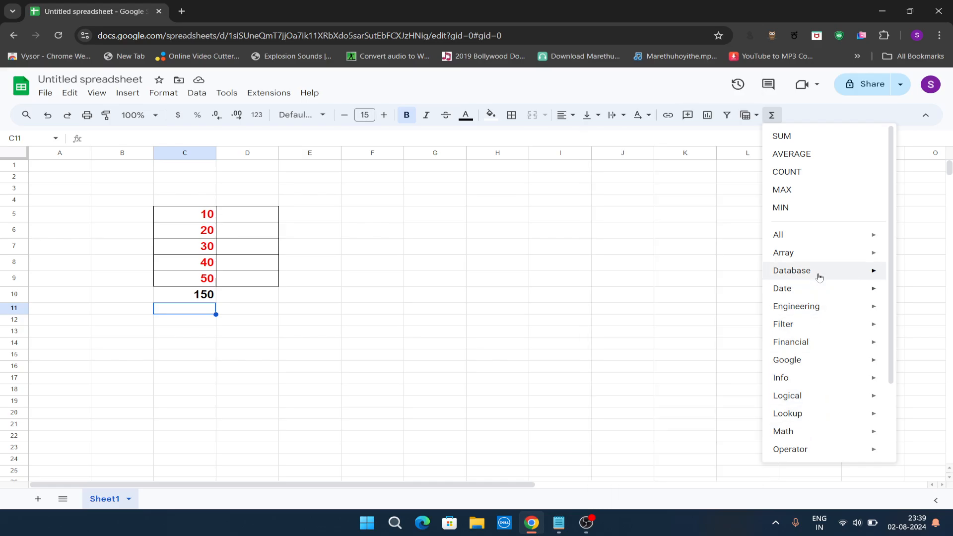
mouse_move(819, 277)
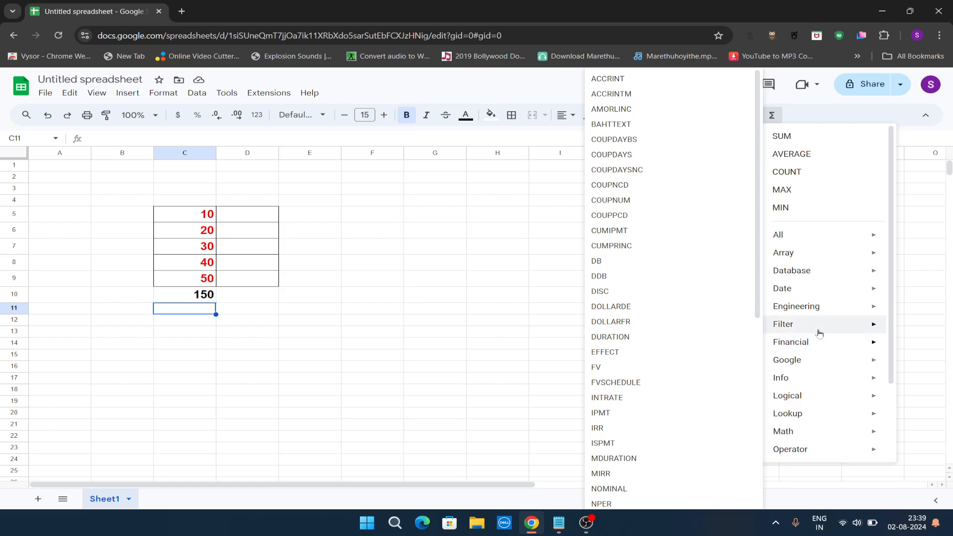
mouse_move(825, 315)
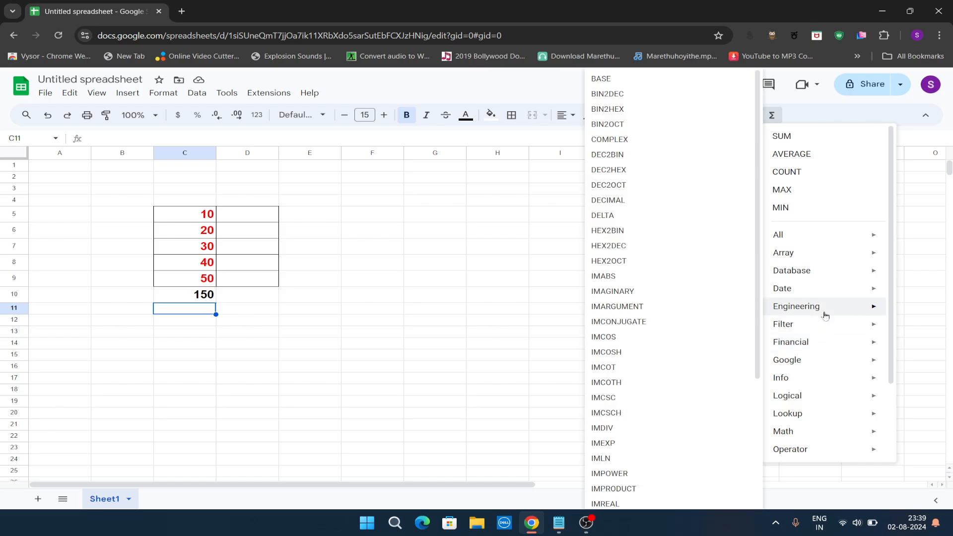
mouse_move(852, 238)
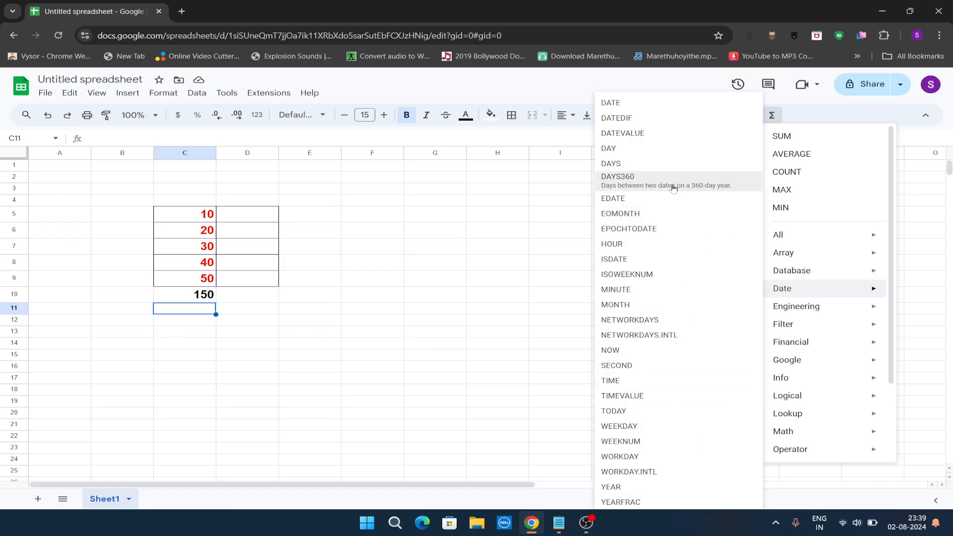
mouse_move(802, 249)
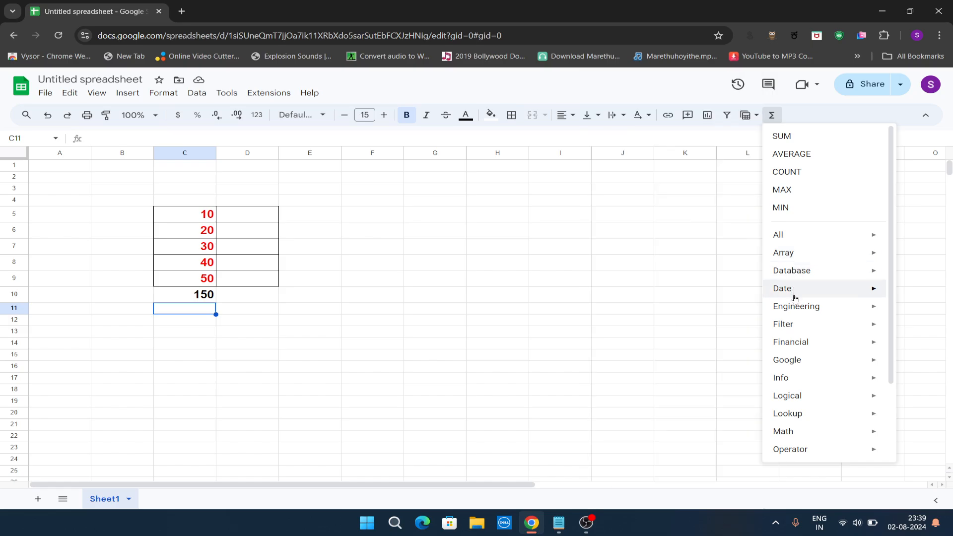
mouse_move(802, 380)
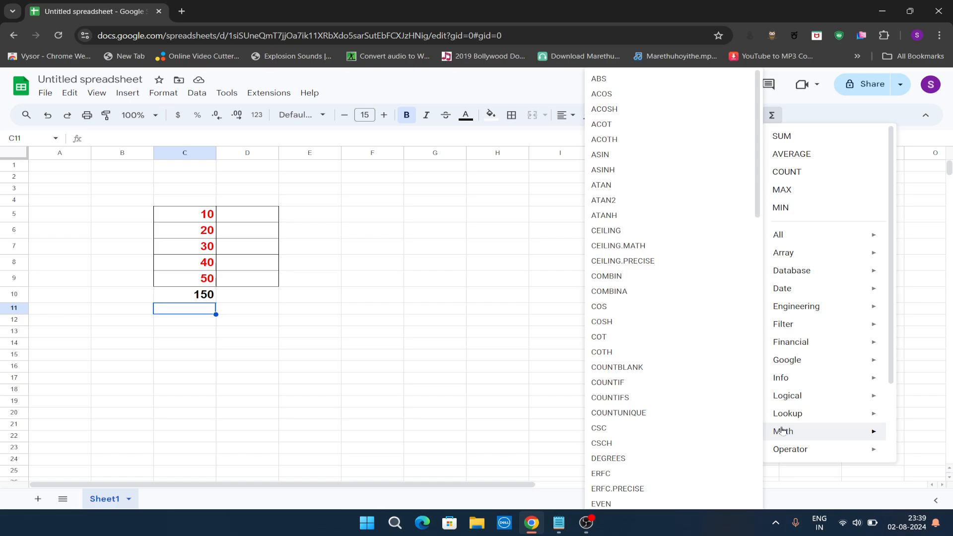
mouse_move(781, 452)
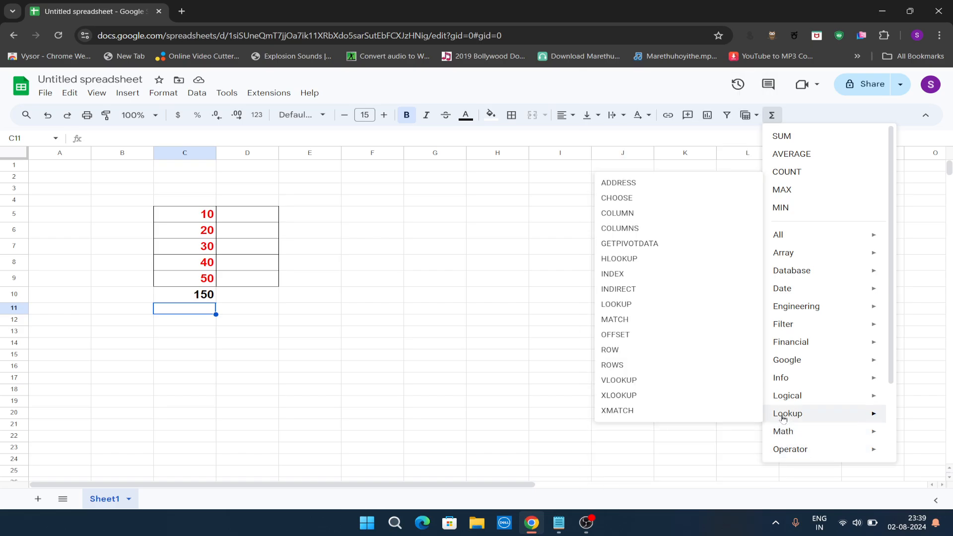
click(449, 265)
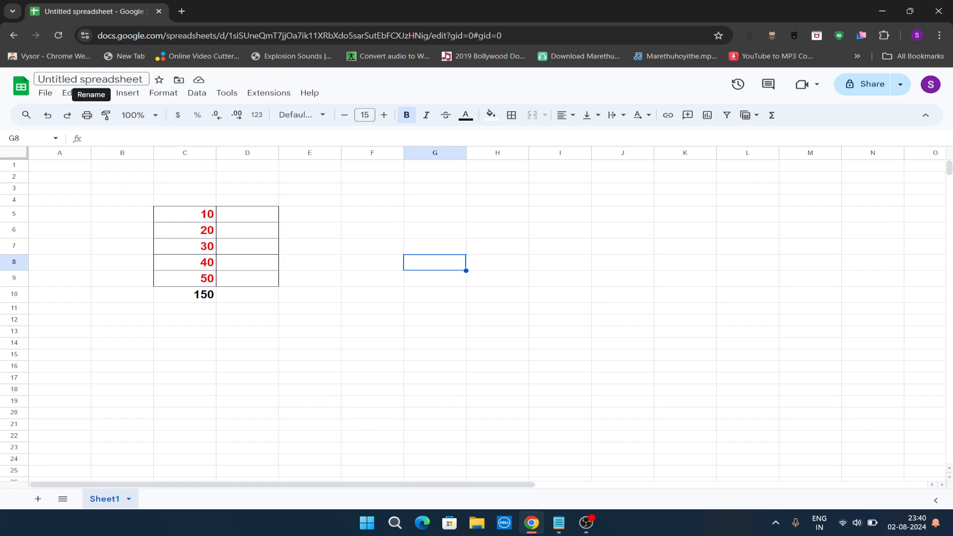
- Rename the spreadsheet from its default title to Calc1
click(91, 79)
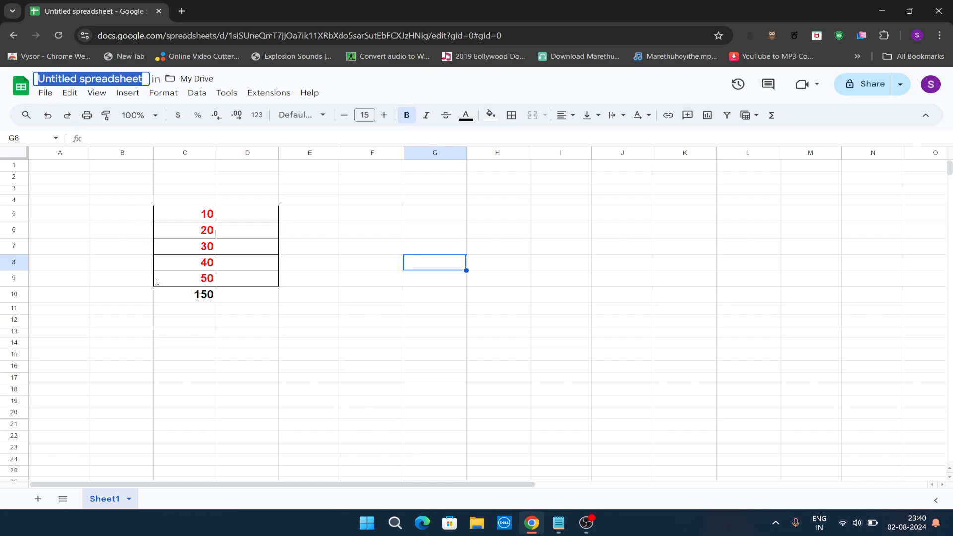
text(S)
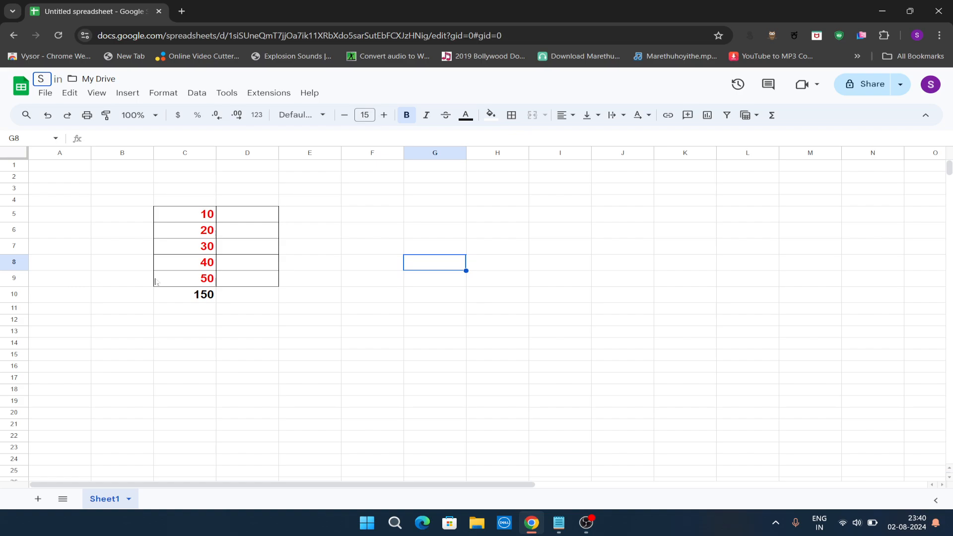
key(BackSpace)
text(Cal)
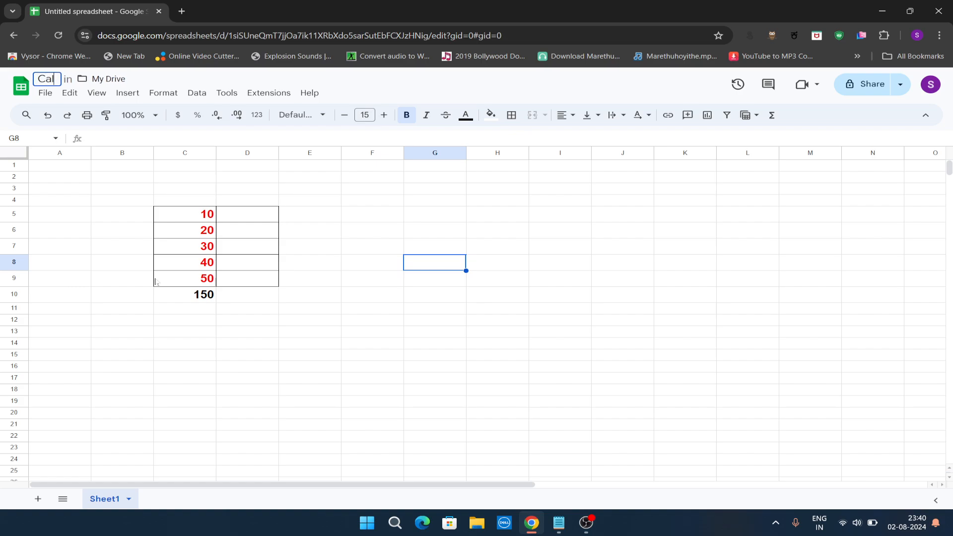
text(c1)
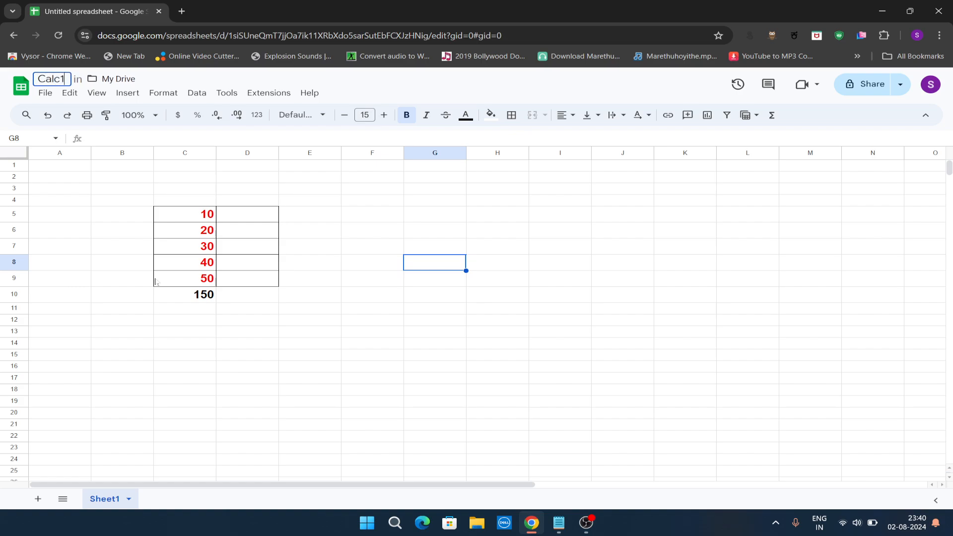
click(137, 295)
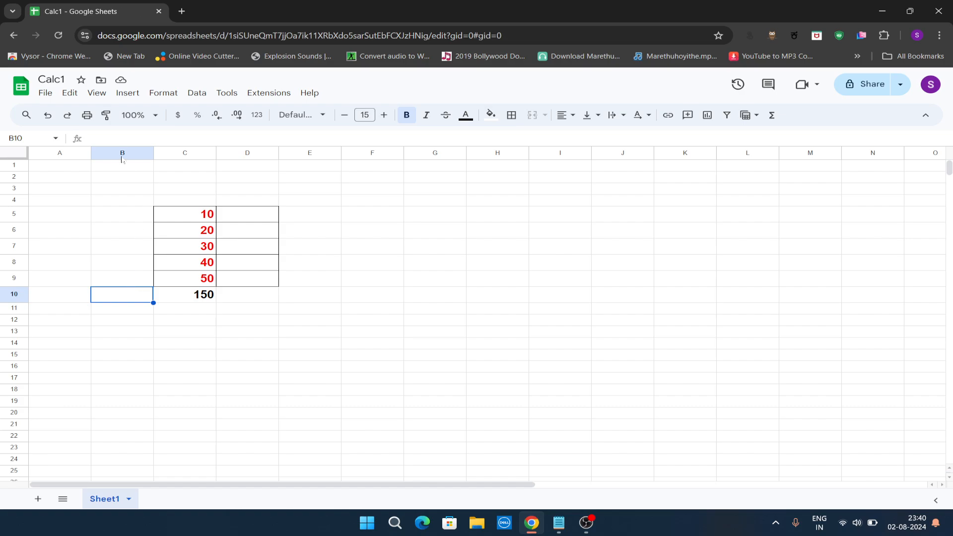
click(59, 79)
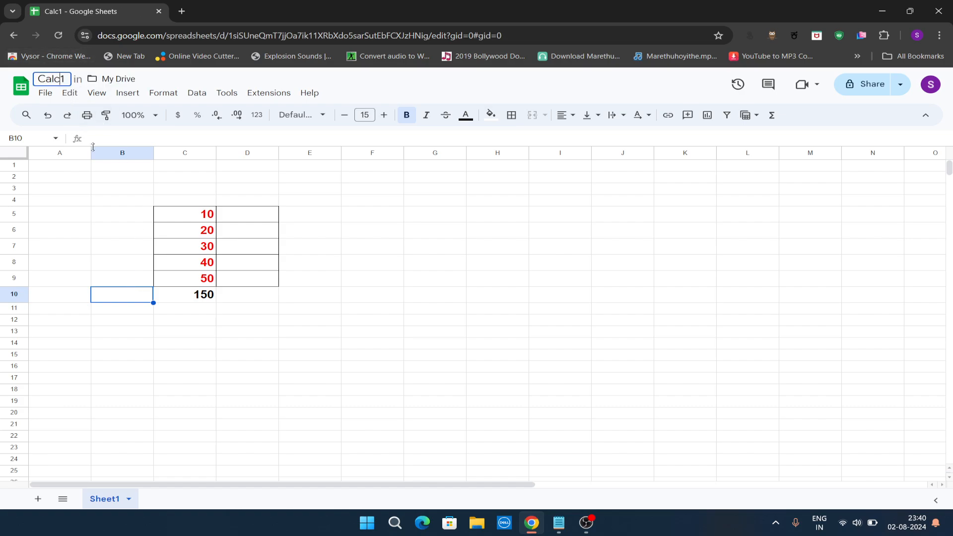
click(372, 320)
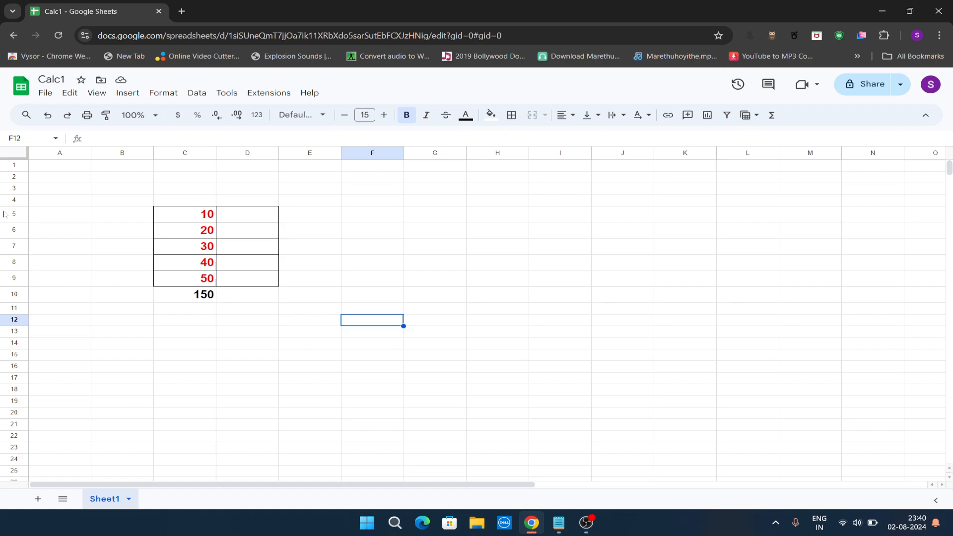
- Examine the file formats offered for downloading the spreadsheet and its sharing options
click(44, 96)
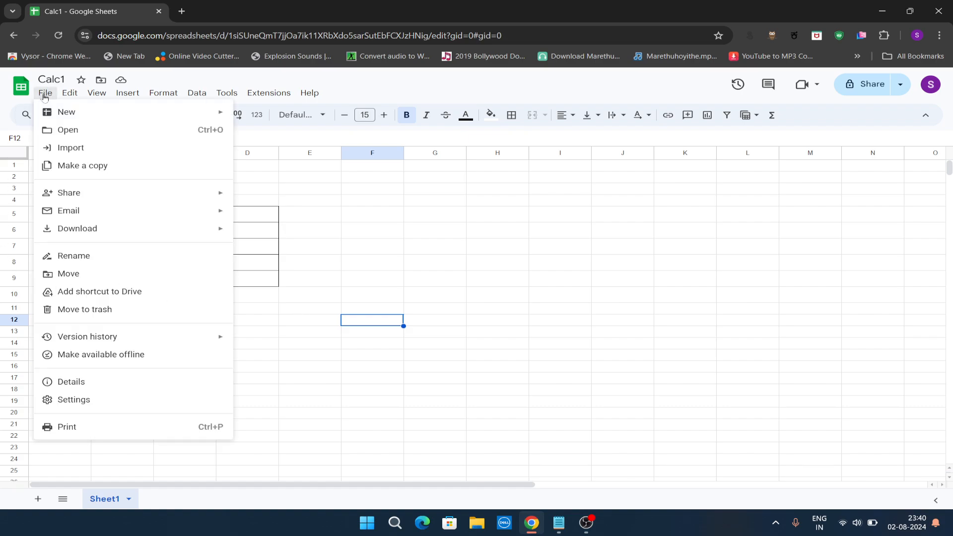
mouse_move(73, 239)
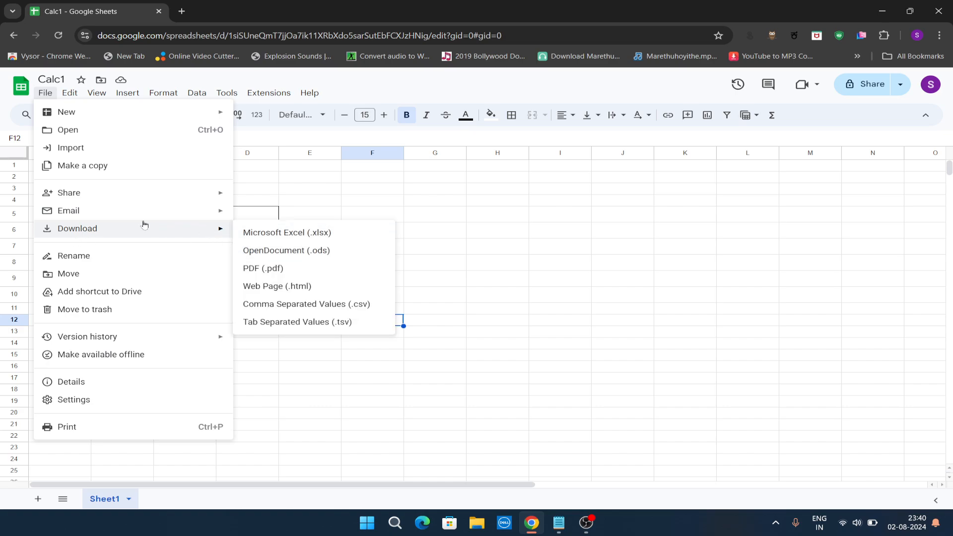
click(725, 250)
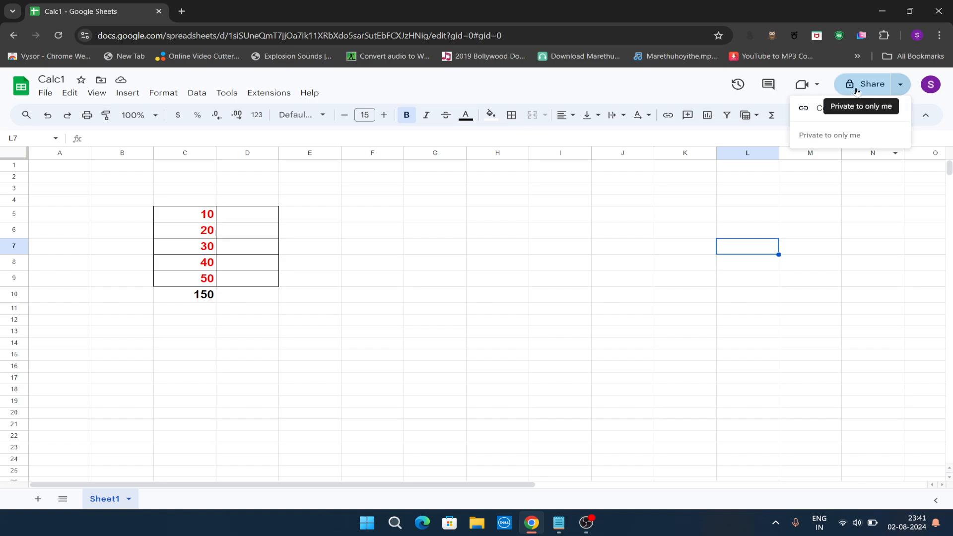
click(363, 269)
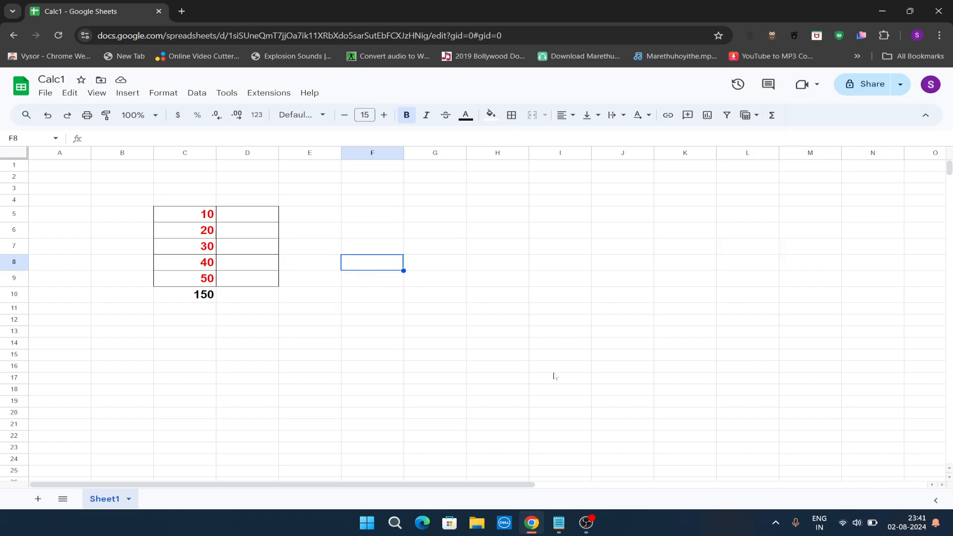